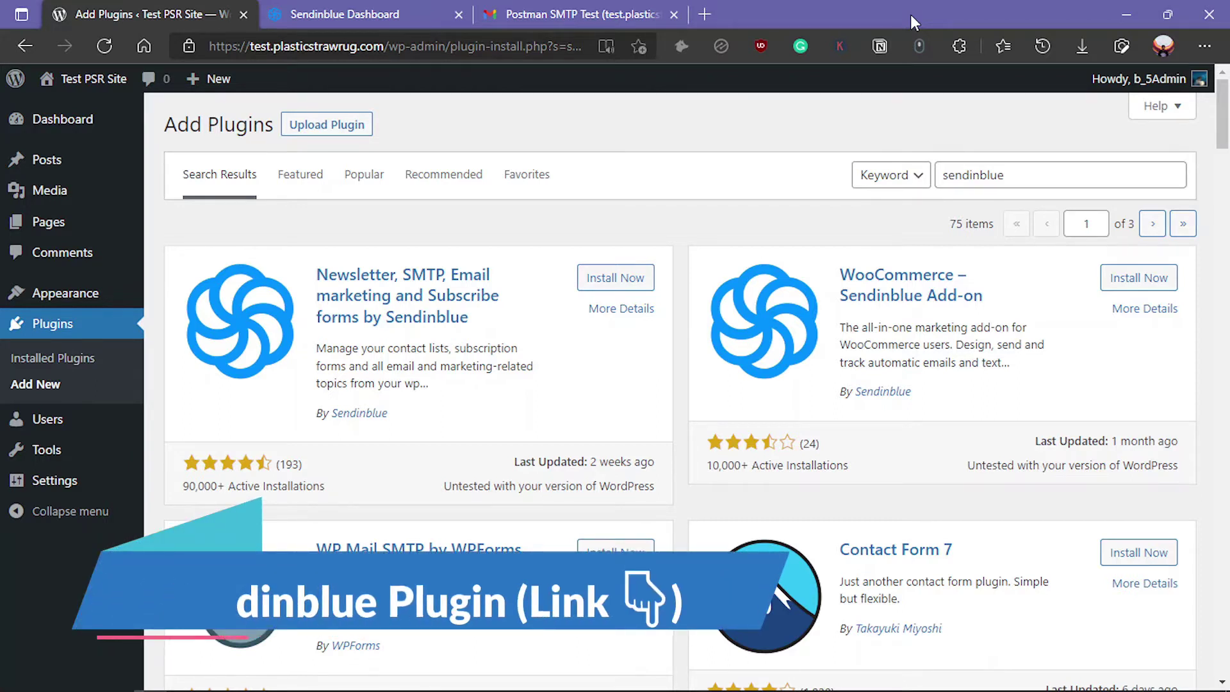
Switch to the Sendinblue Dashboard tab showing the free plan's 300 emails per day.
click(398, 14)
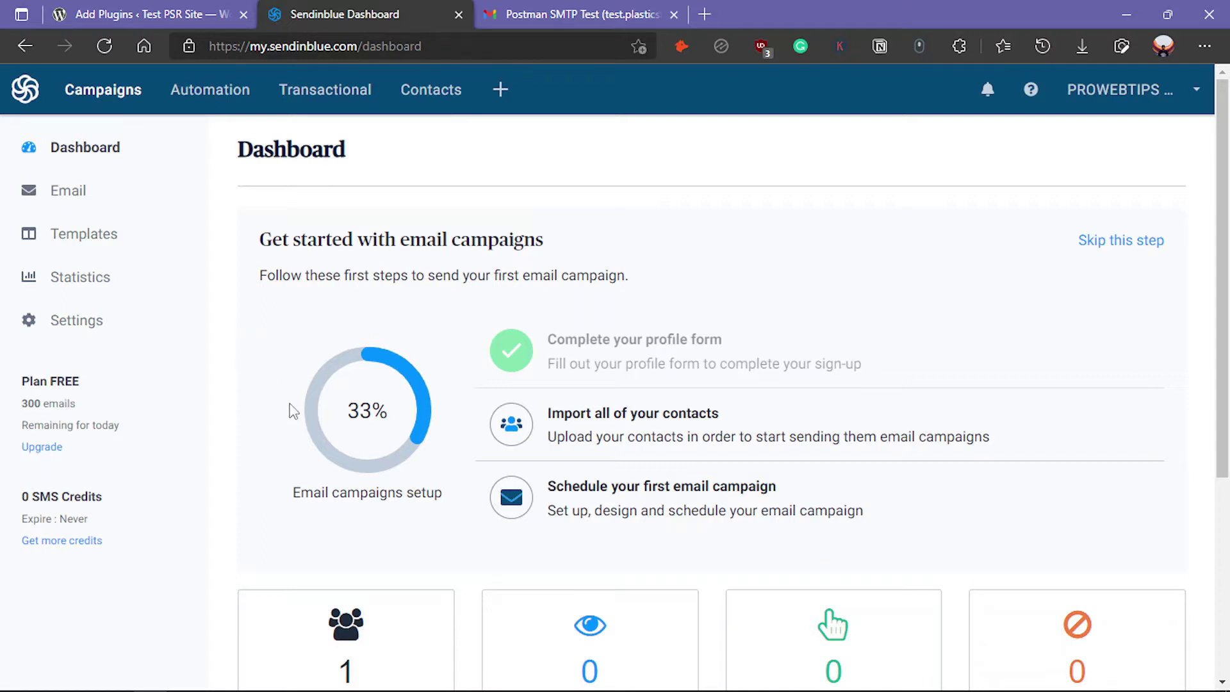
Go back to the WordPress Add Plugins results for 'sendinblue'.
click(166, 10)
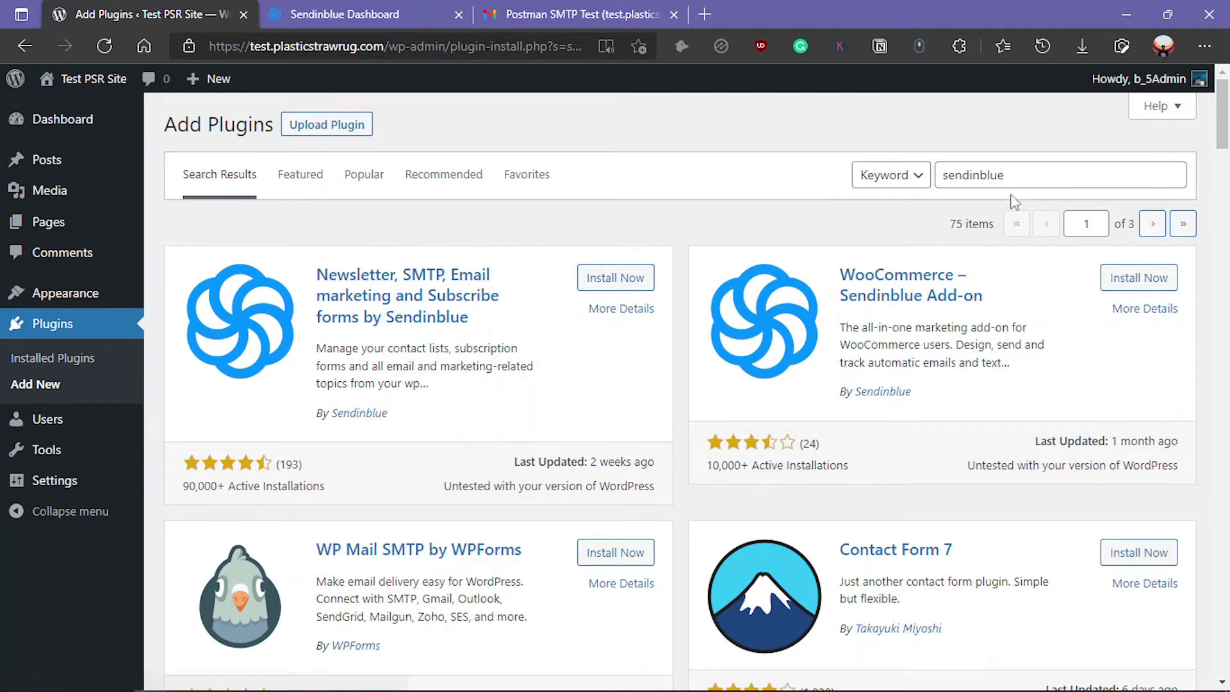
Install and activate Sendinblue's Newsletter, SMTP plugin (version 3.1.32) from the search results.
double_click(939, 180)
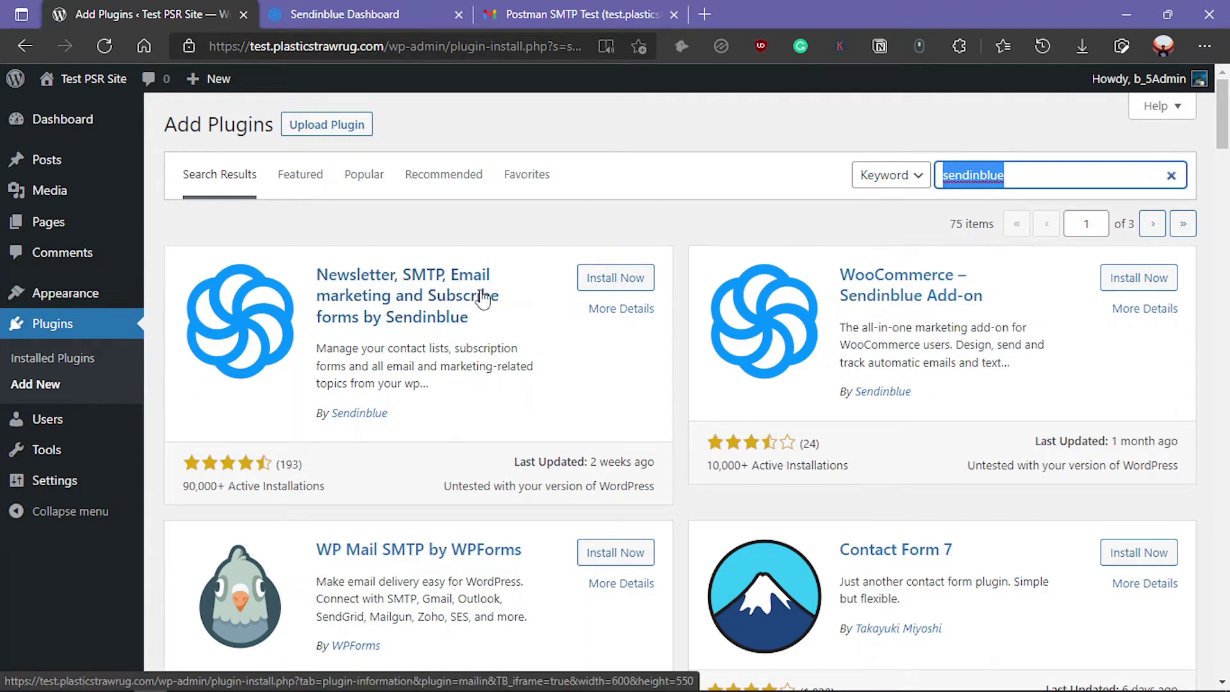
click(605, 287)
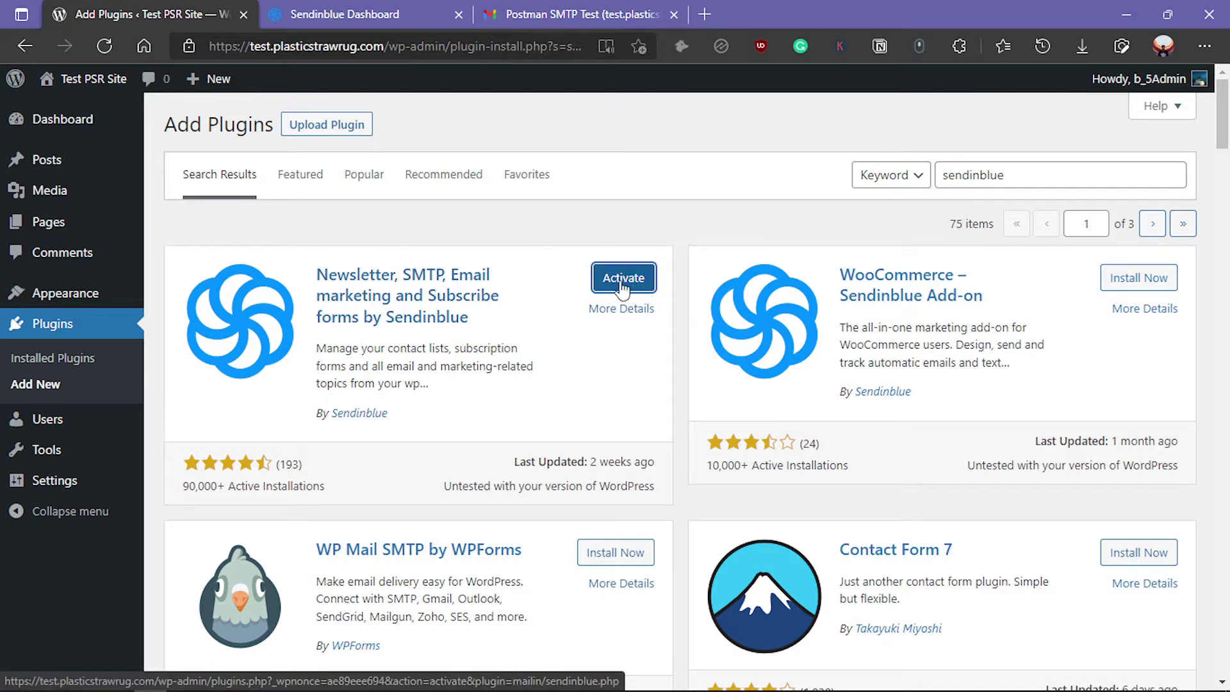
click(596, 286)
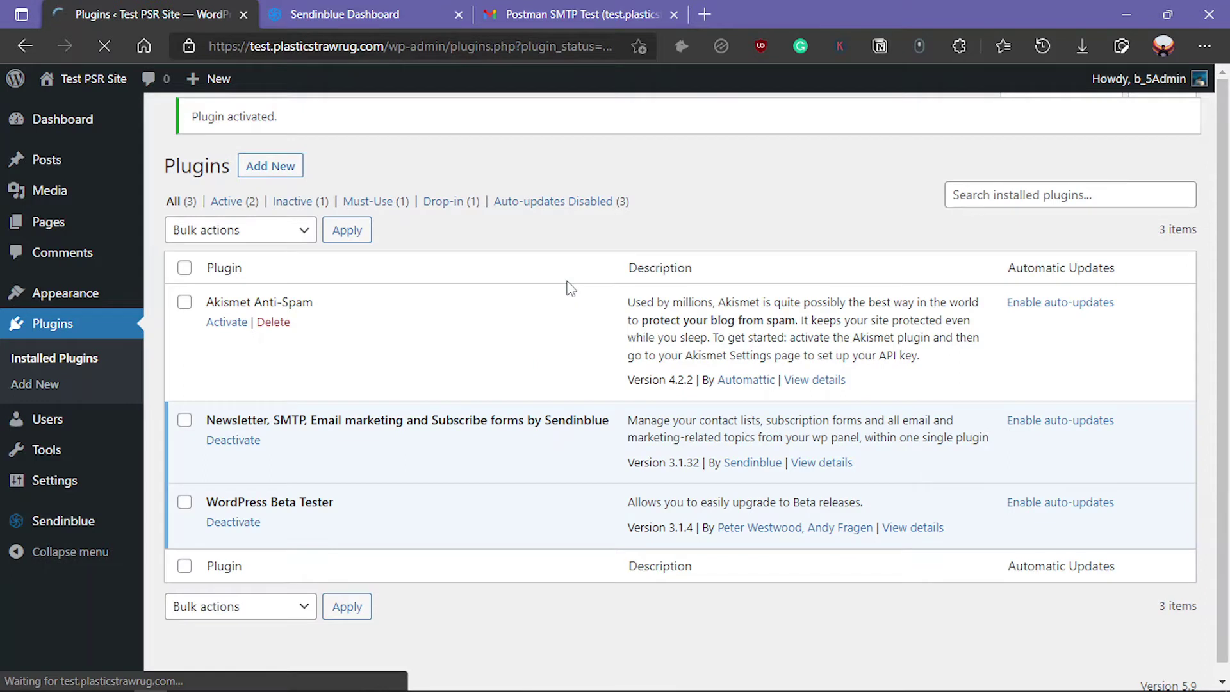
mouse_move(55, 537)
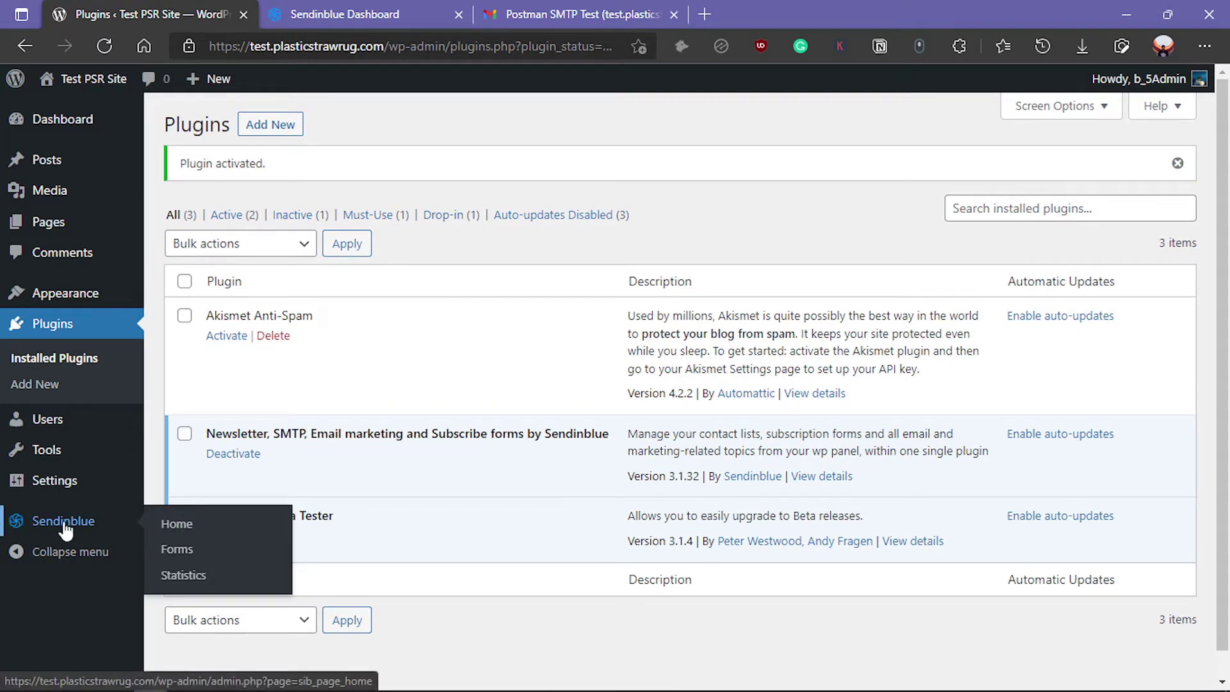
Open the Sendinblue plugin's setup page from the admin sidebar and look through it.
click(51, 531)
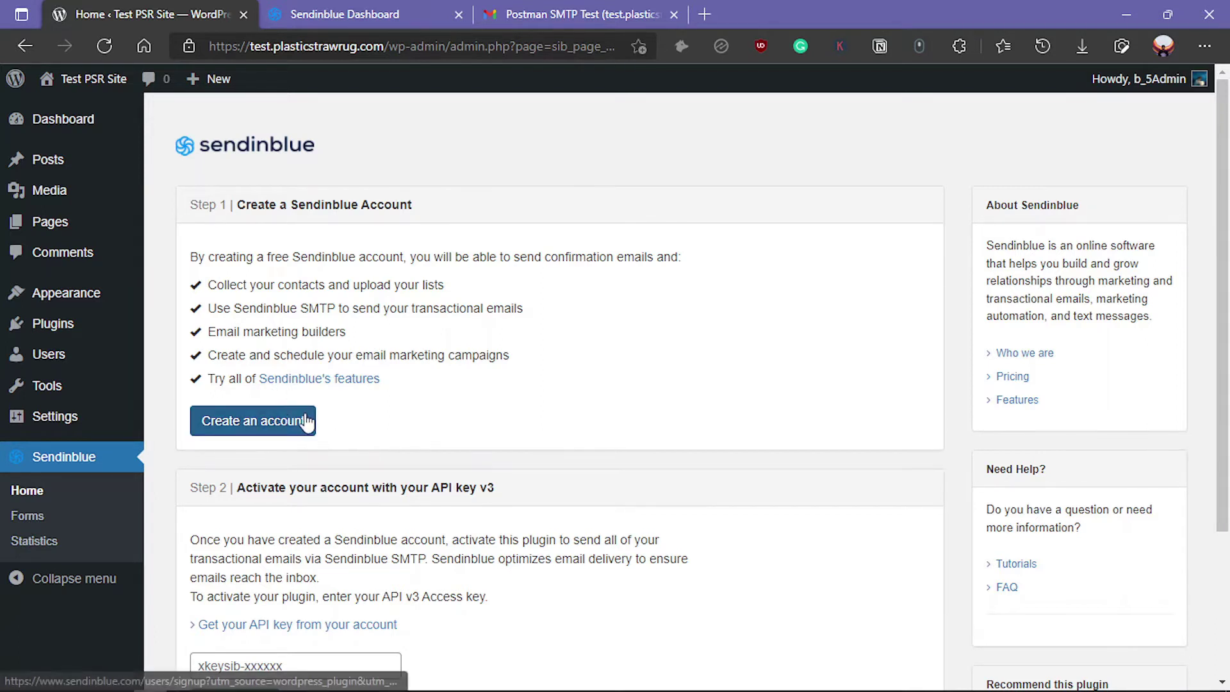
scroll(301, 442, down, 3)
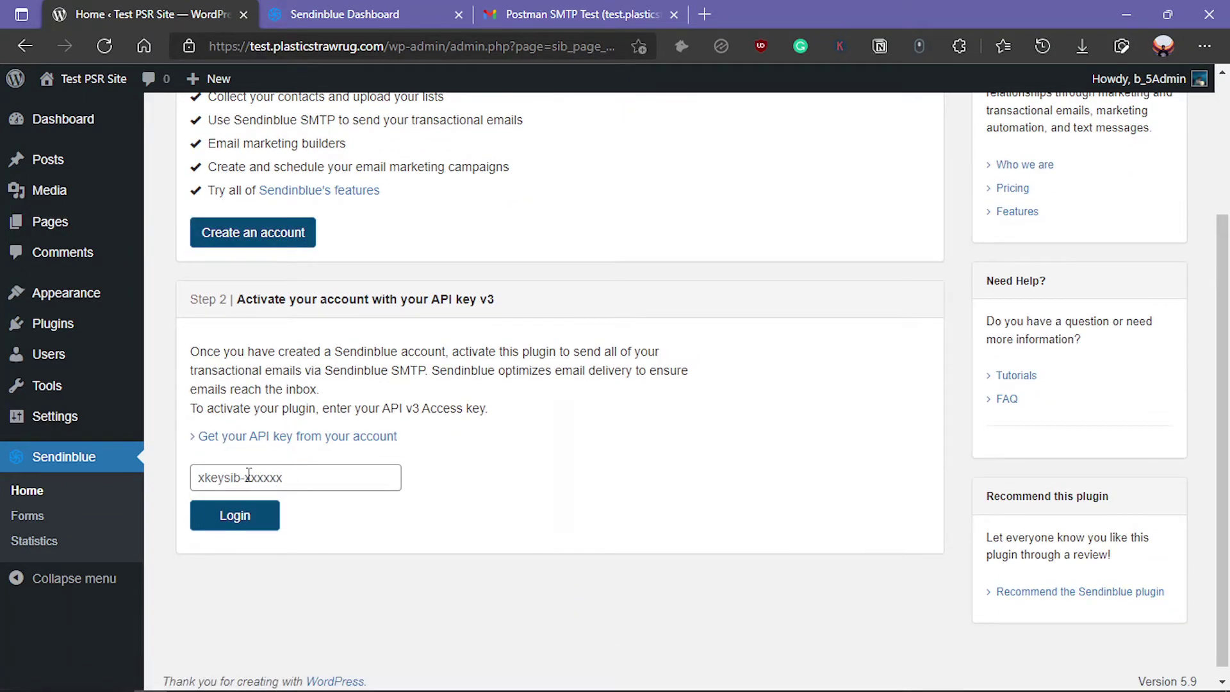
scroll(262, 477, up, 3)
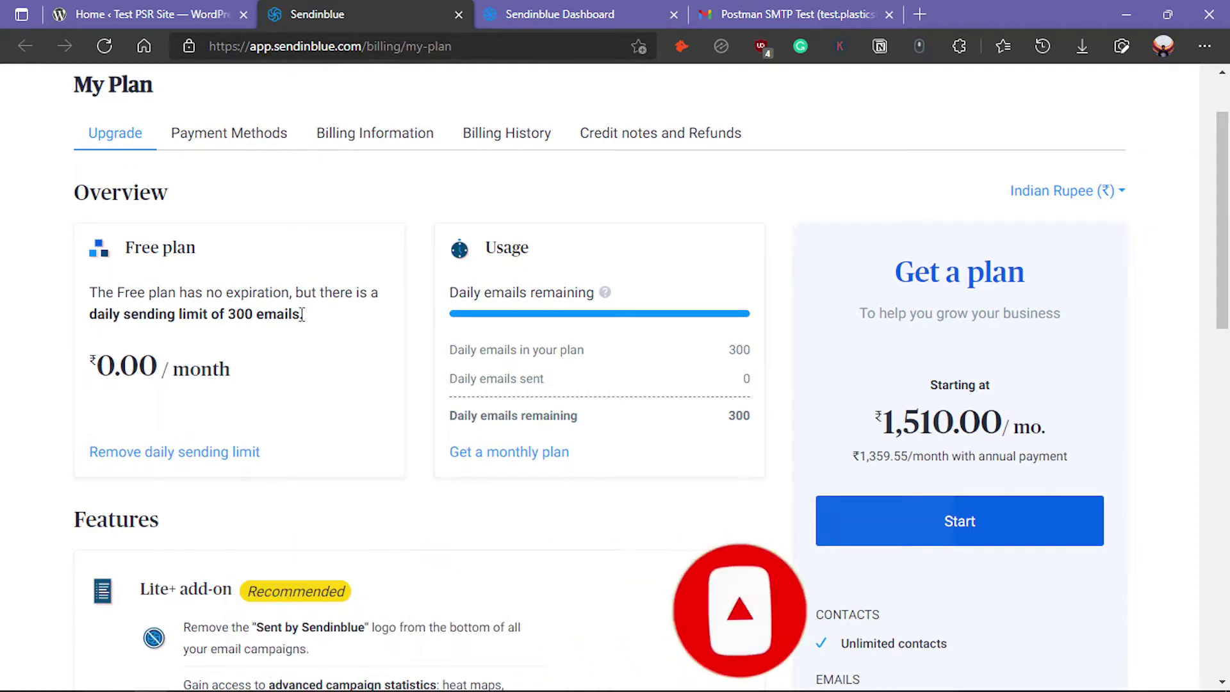
On the My Plan page, highlight the paid plan's 1,510 starting price.
scroll(884, 357, down, 4)
scroll(929, 296, up, 3)
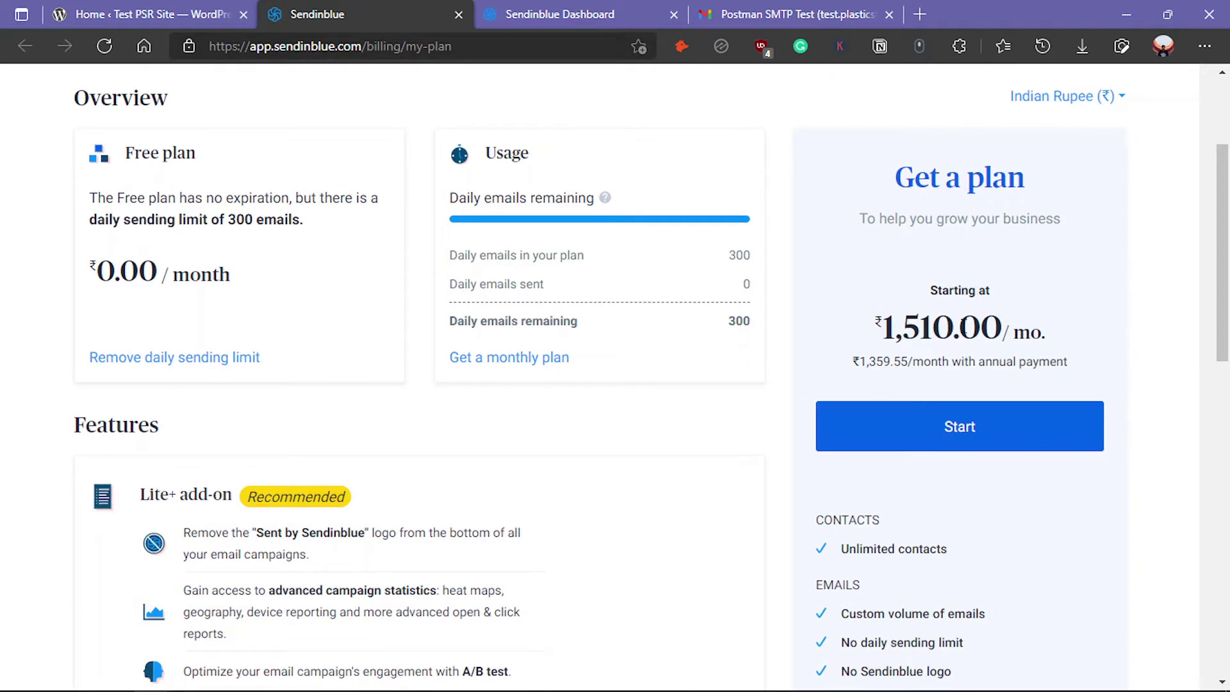
drag(954, 331, 881, 328)
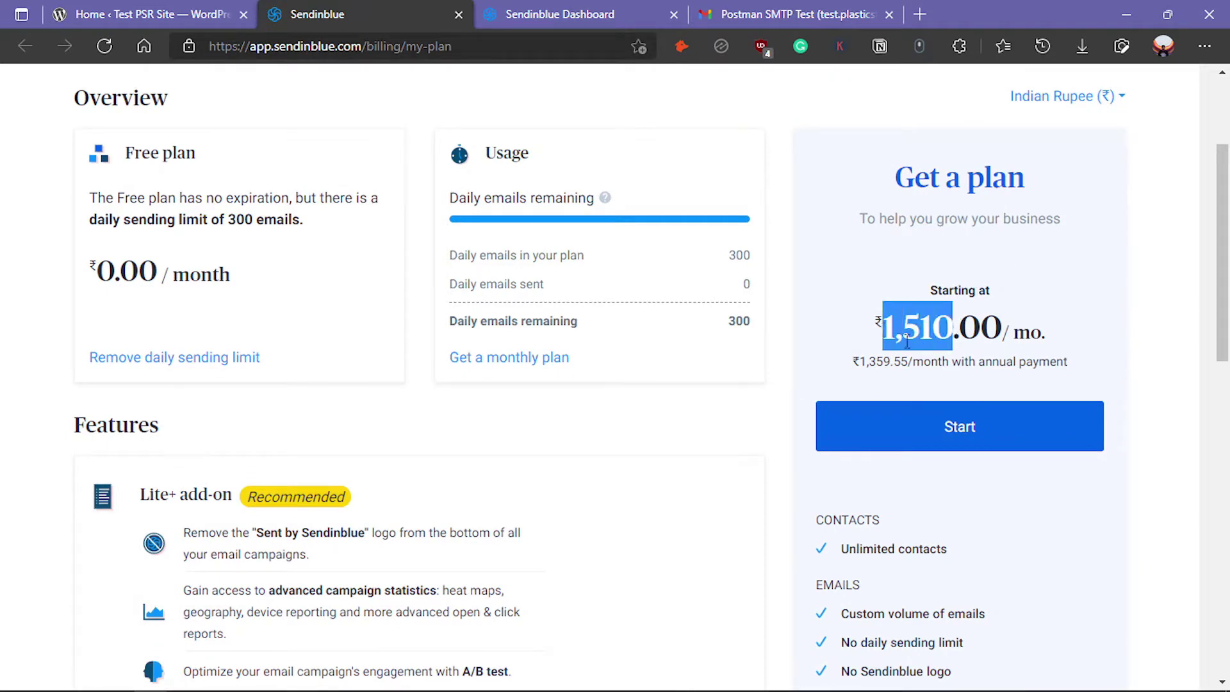
scroll(972, 392, down, 1)
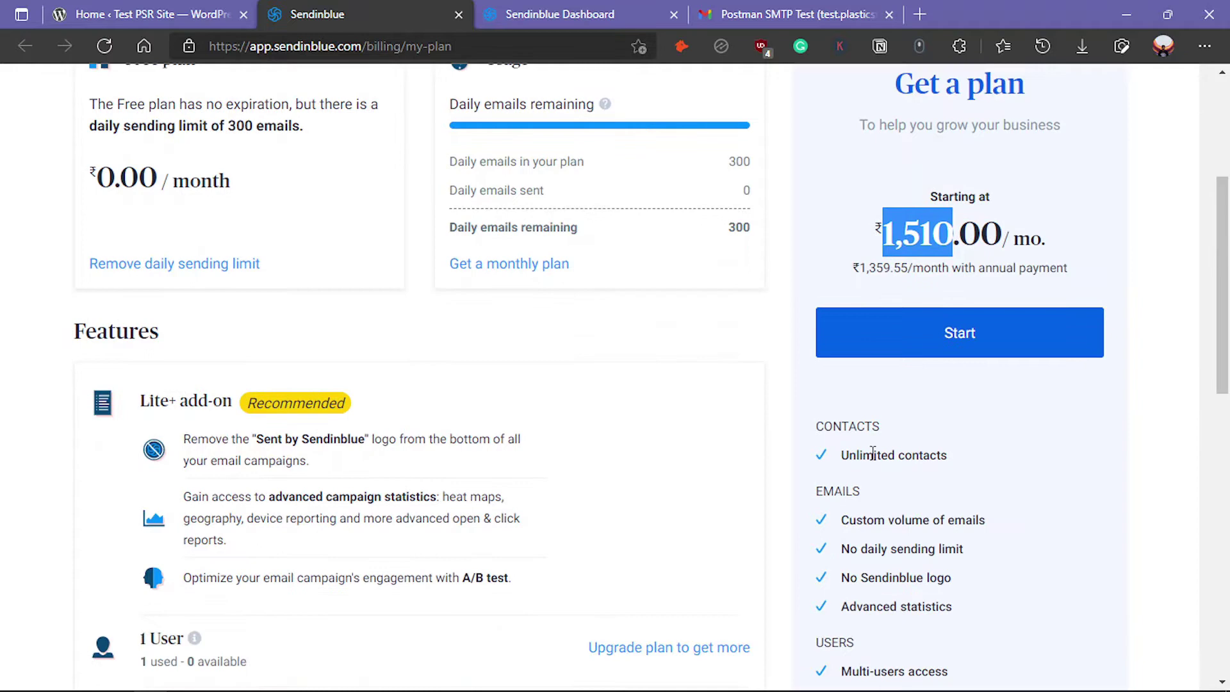
scroll(953, 292, down, 1)
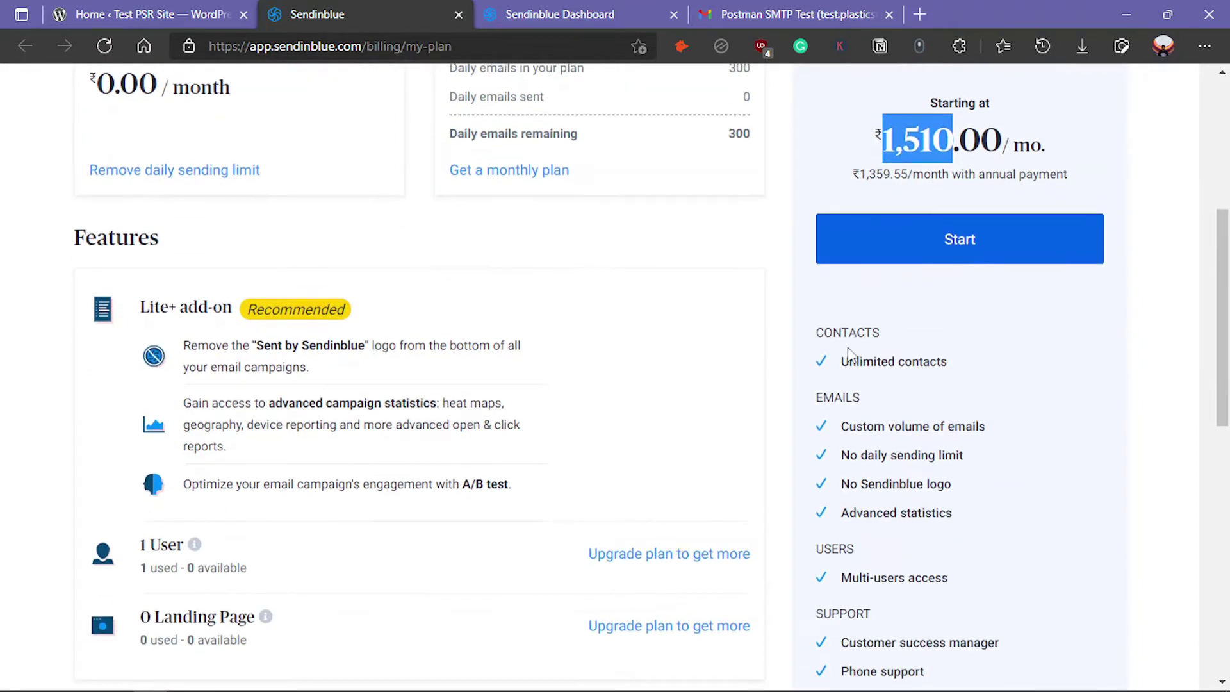
drag(842, 364, 971, 371)
Highlight the Custom email volume, No Sendinblue logo and Facebook ads features, then return to WordPress.
scroll(895, 422, down, 1)
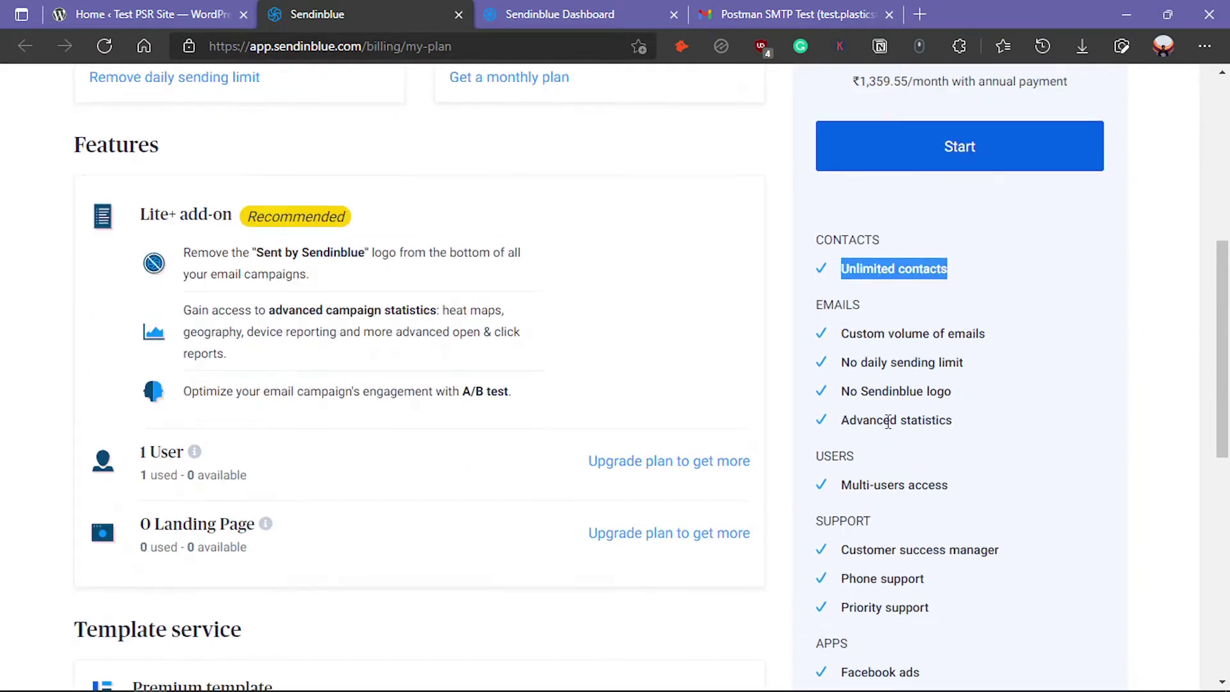
drag(844, 339, 990, 345)
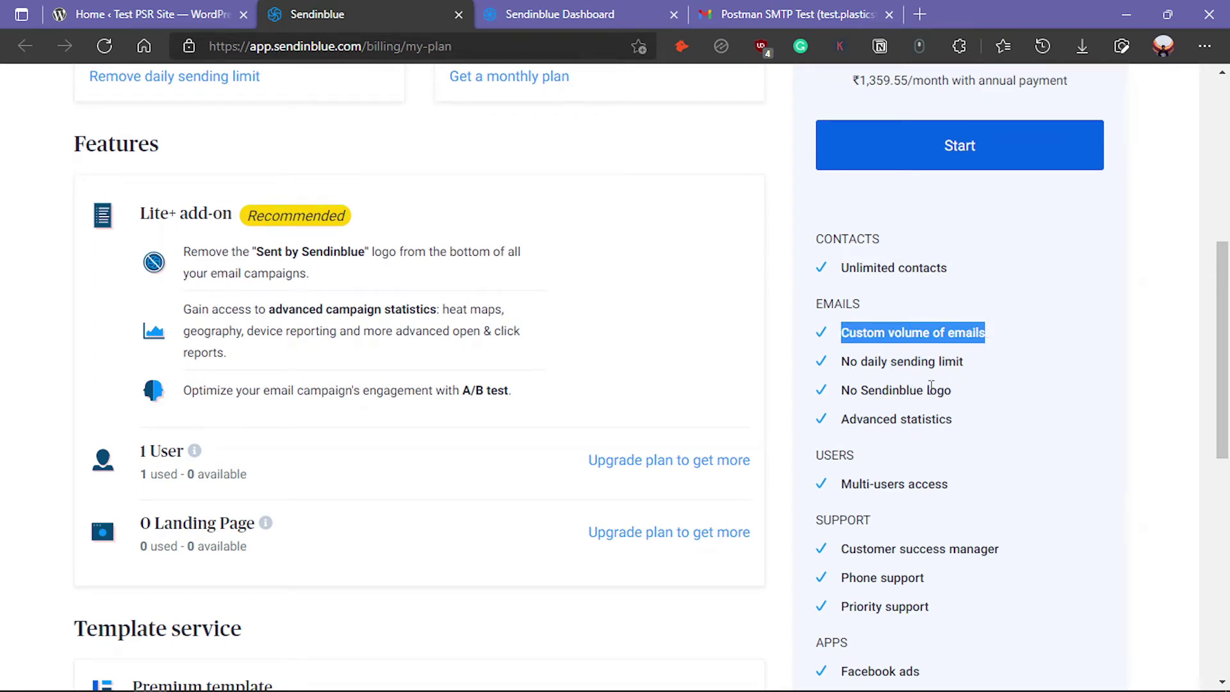
scroll(933, 313, down, 1)
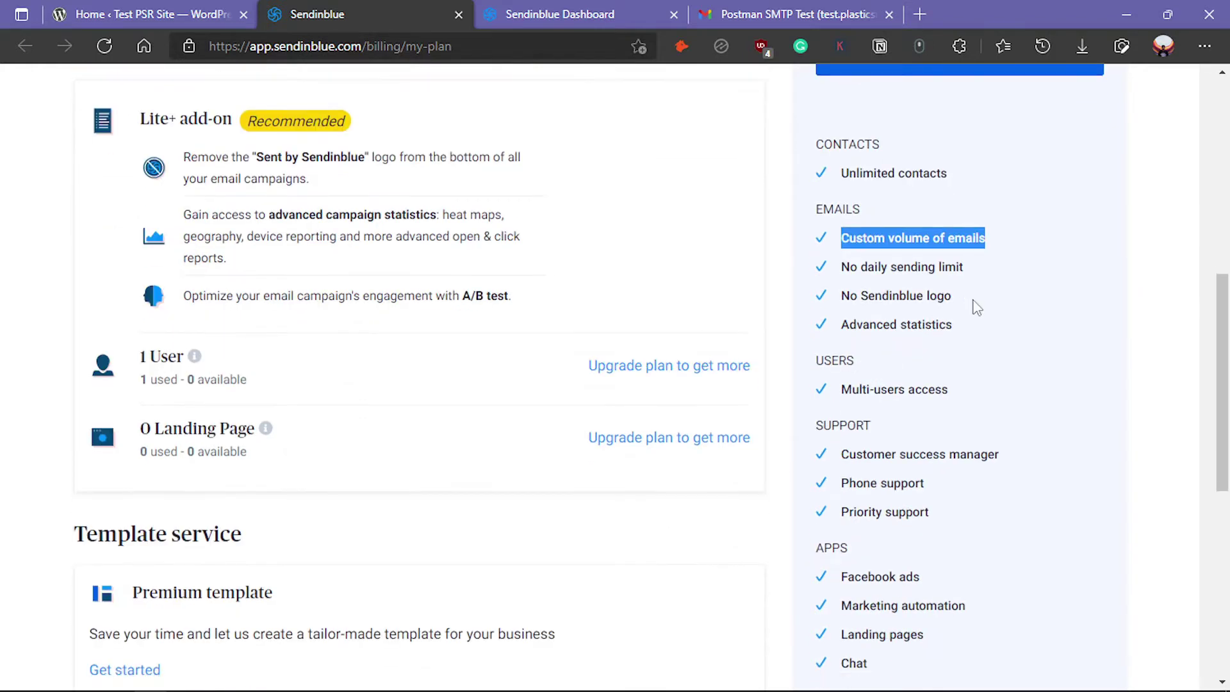
drag(952, 297, 831, 282)
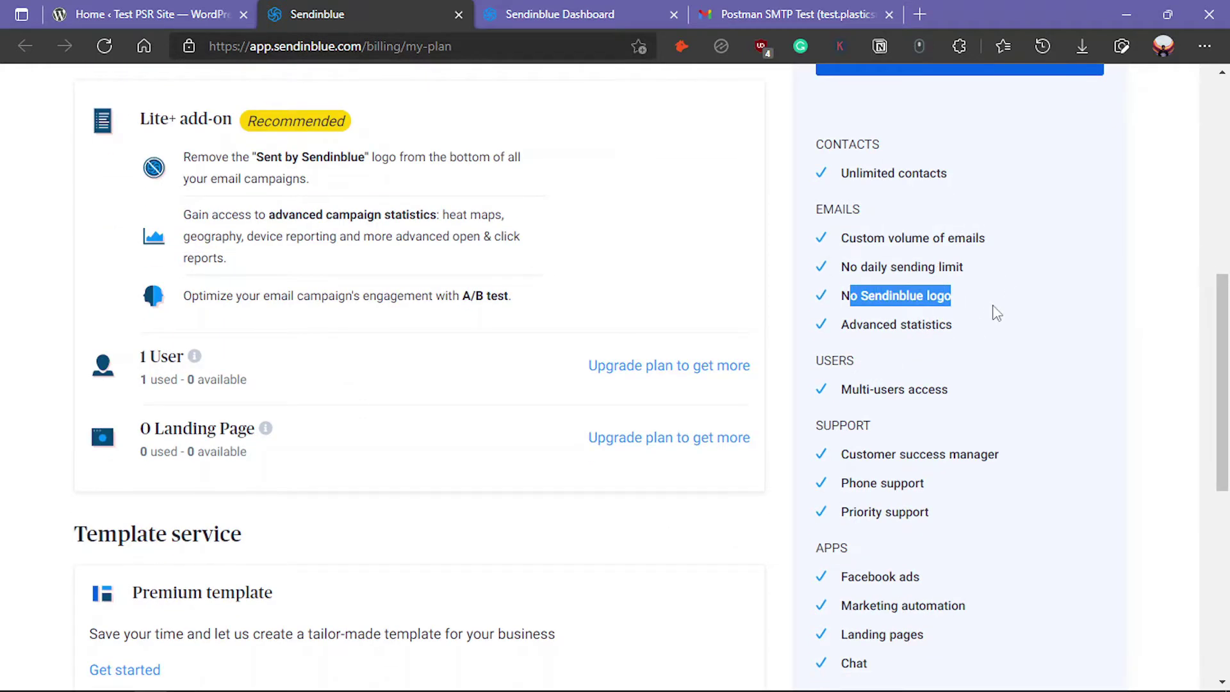
scroll(997, 313, down, 1)
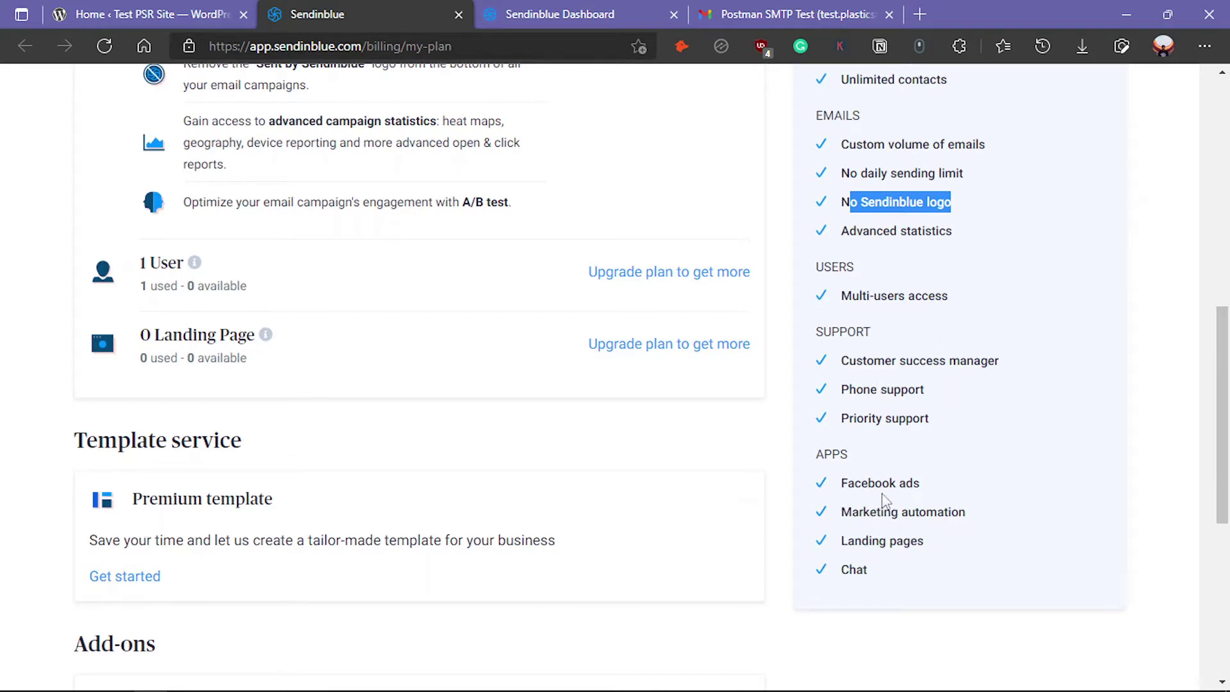
drag(930, 487, 841, 485)
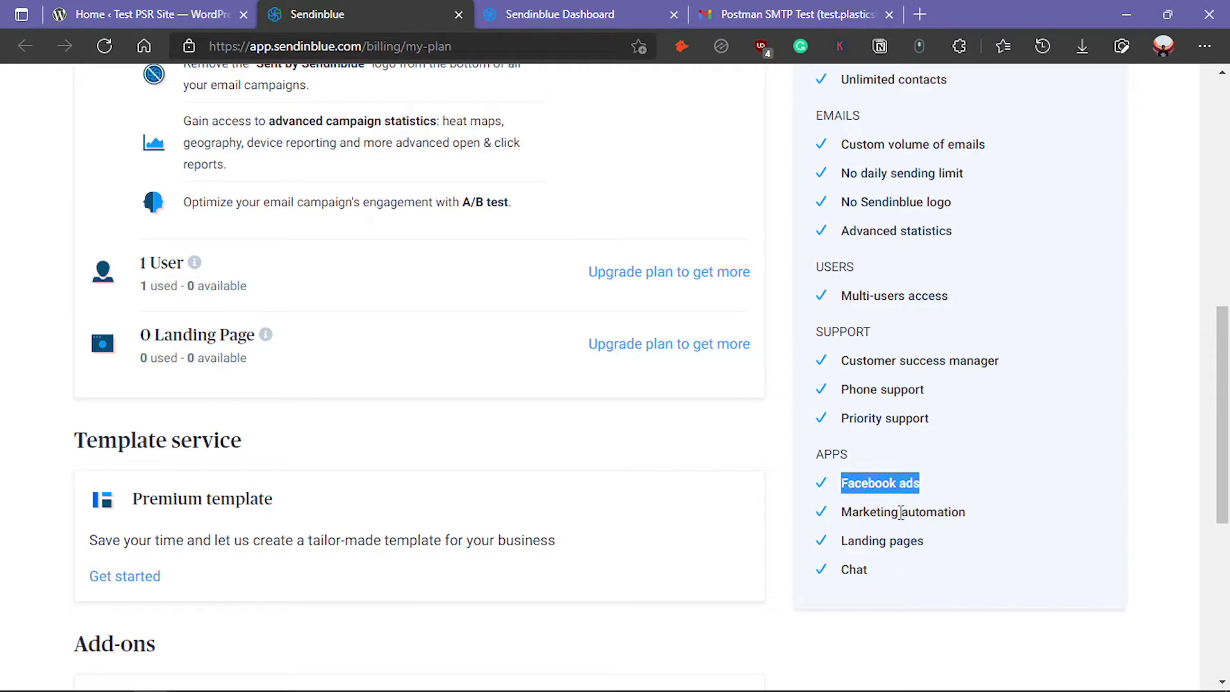
key(ctrl+shift+Tab)
scroll(357, 503, down, 2)
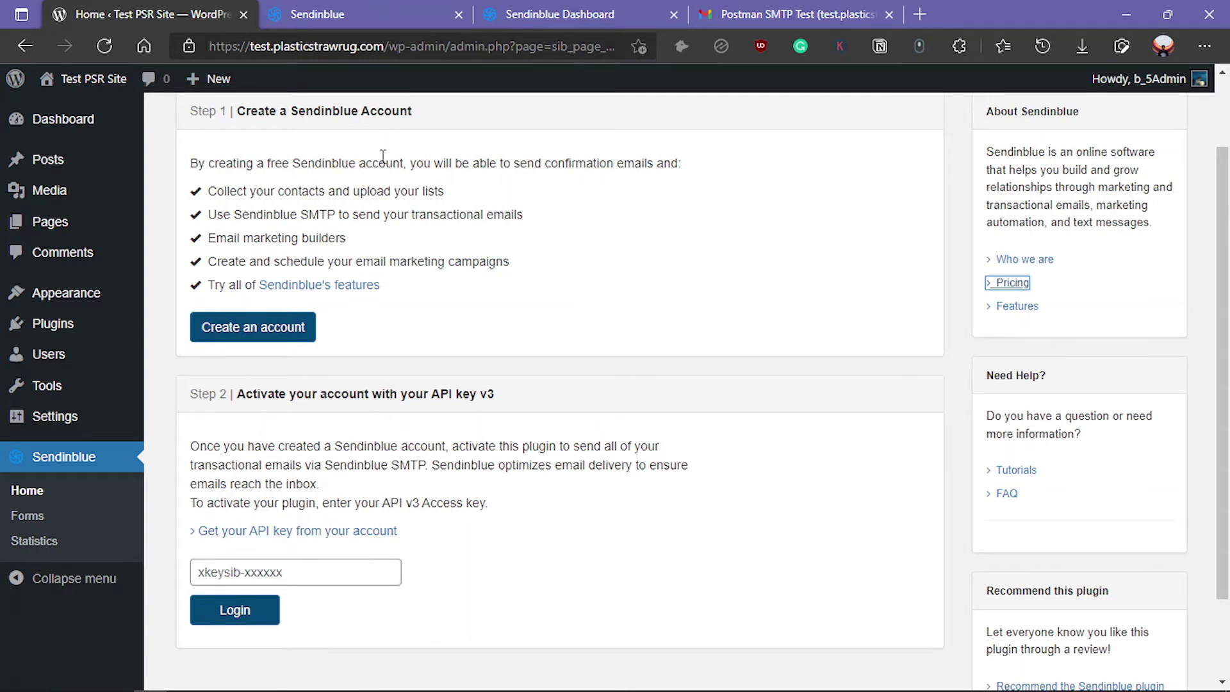
Follow Step 2's 'Get your API key from your account' link to Sendinblue's SMTP & API page.
scroll(346, 532, down, 1)
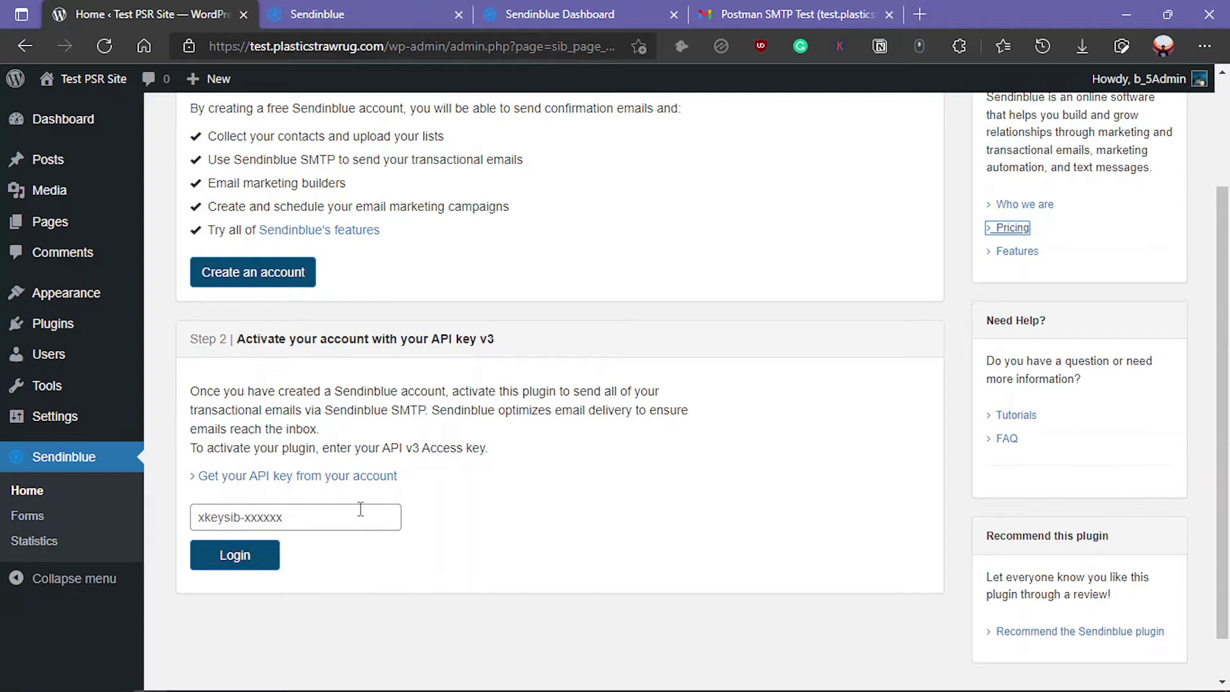
scroll(360, 509, down, 1)
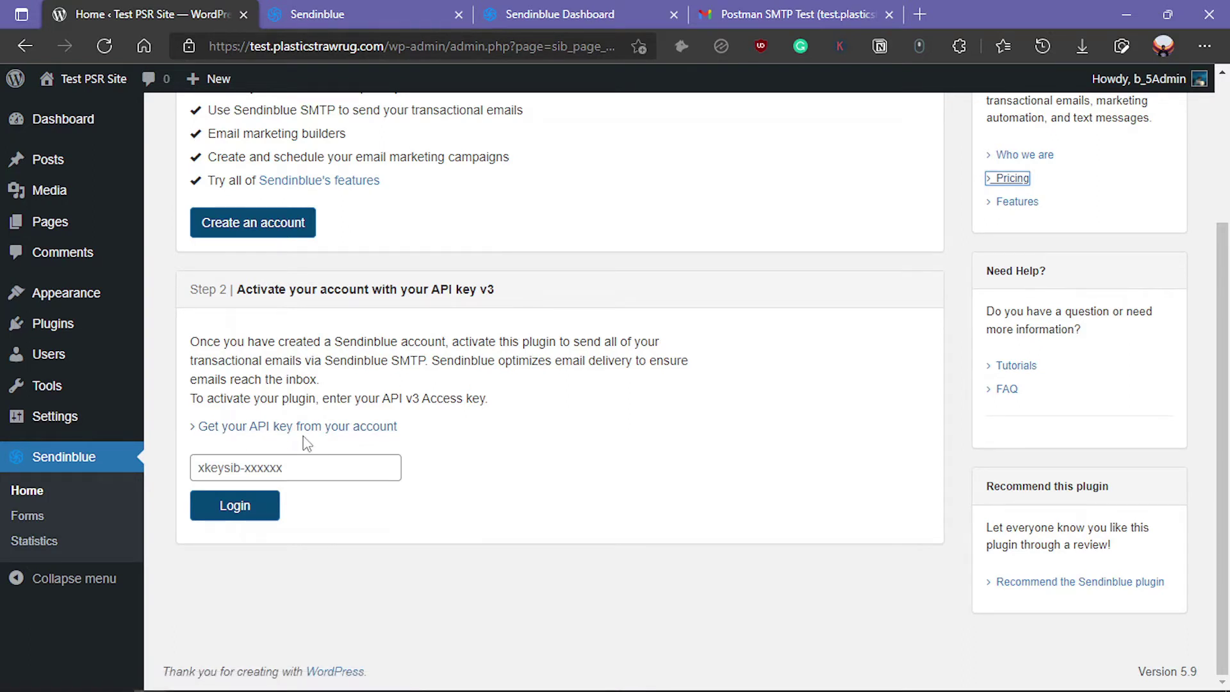
click(327, 440)
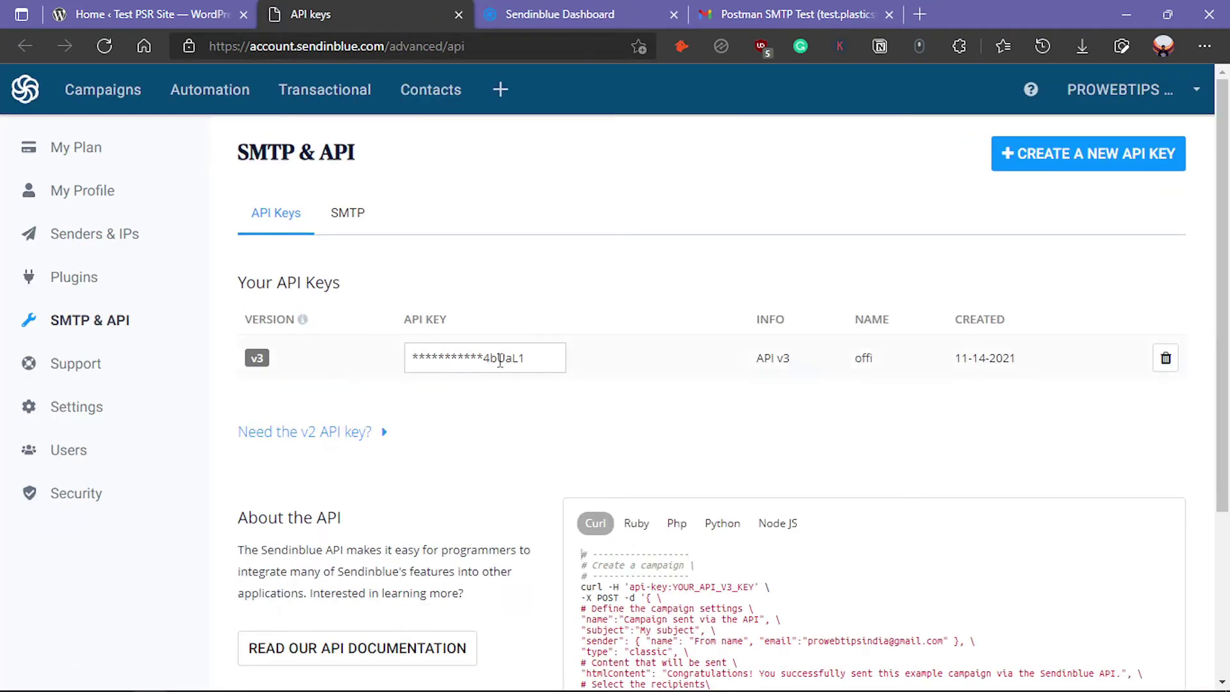
Delete the account's existing v3 API key.
triple_click(479, 360)
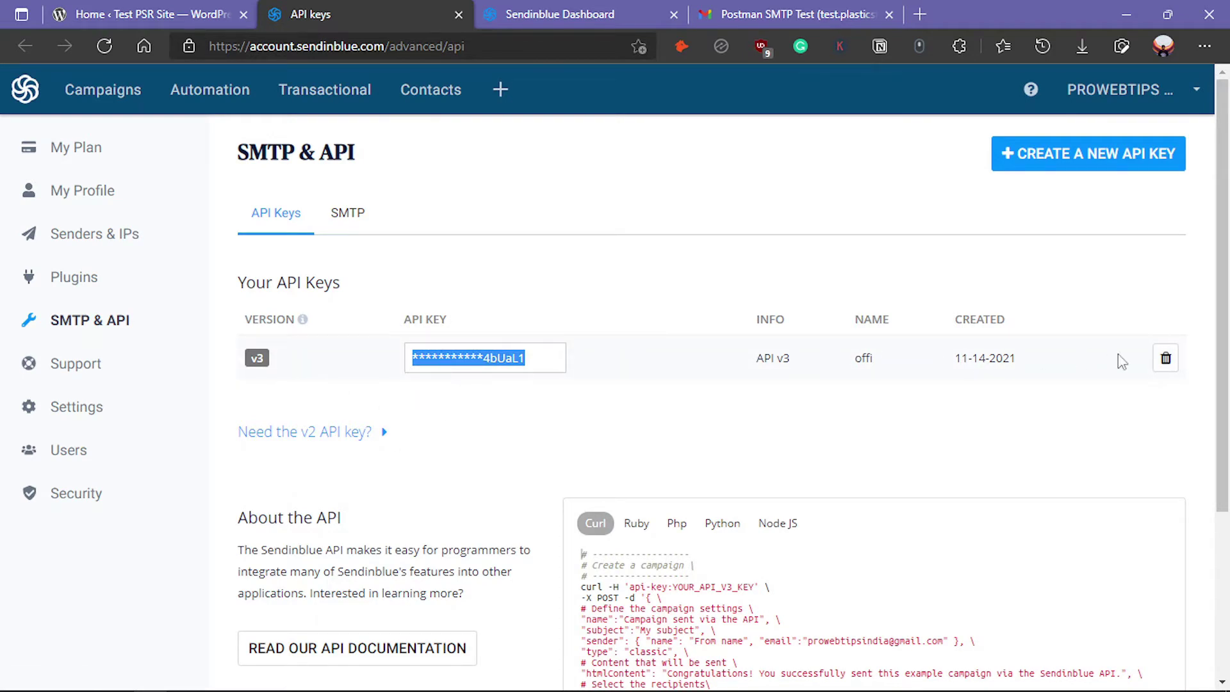
click(1166, 358)
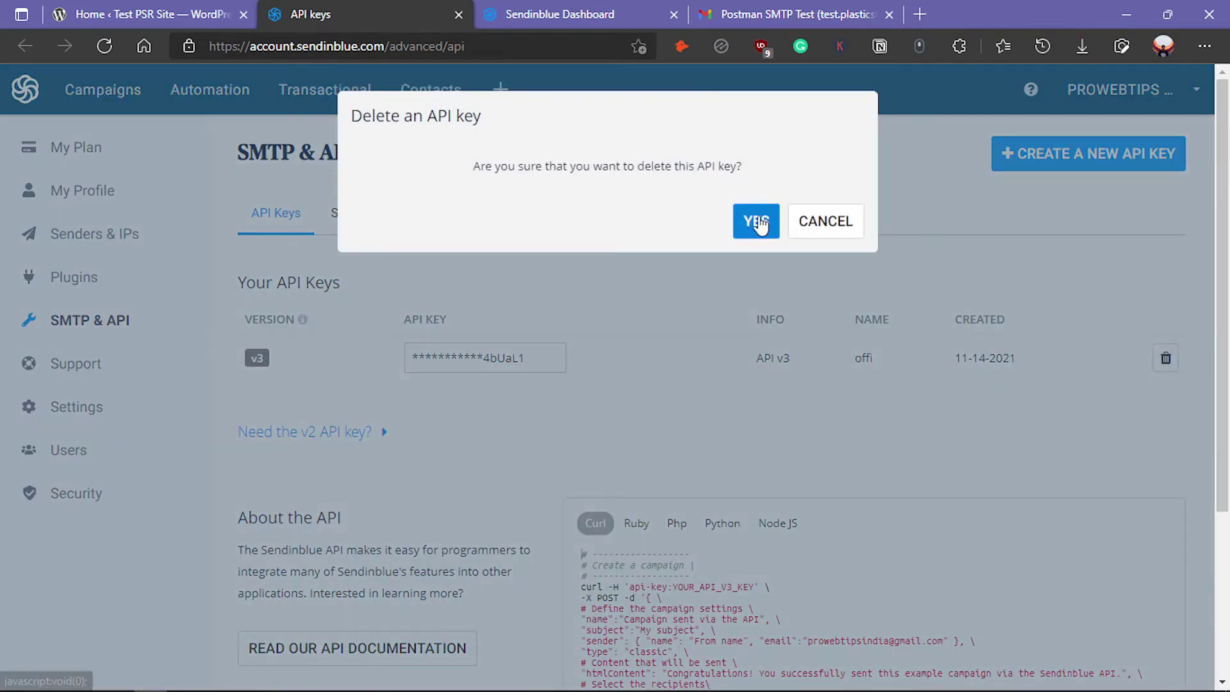
click(756, 221)
scroll(762, 225, down, 3)
scroll(641, 269, up, 2)
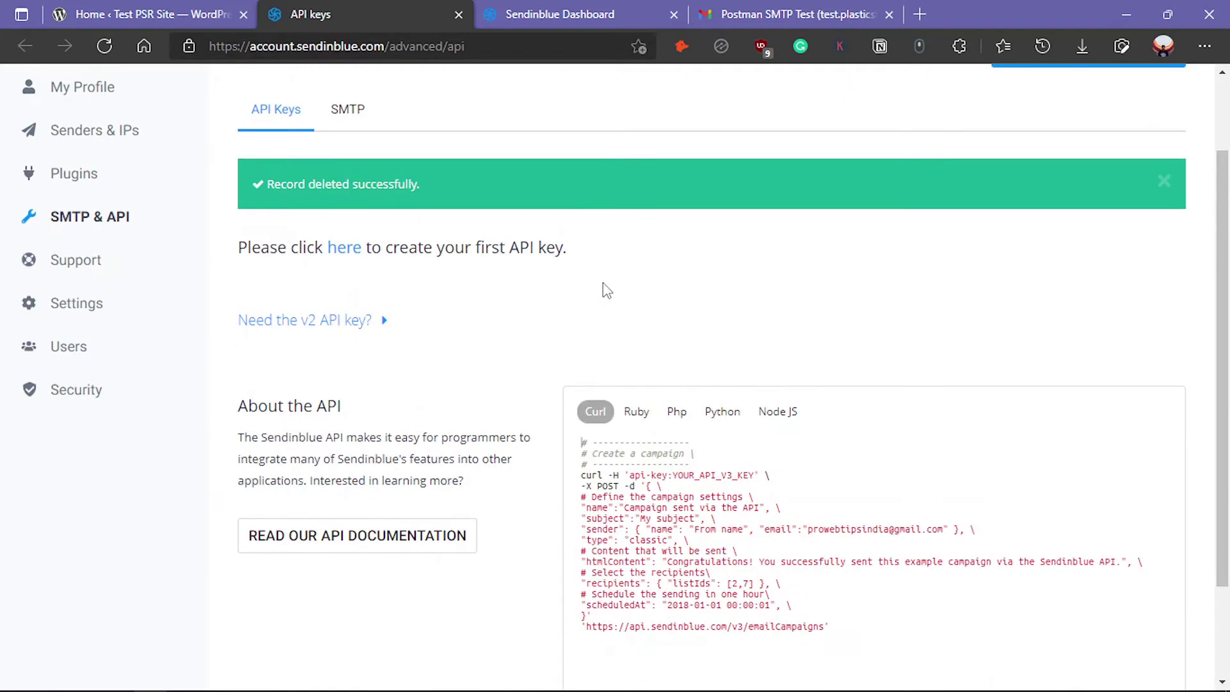
Generate a new v3 API key named test-wordpress and copy it.
click(340, 248)
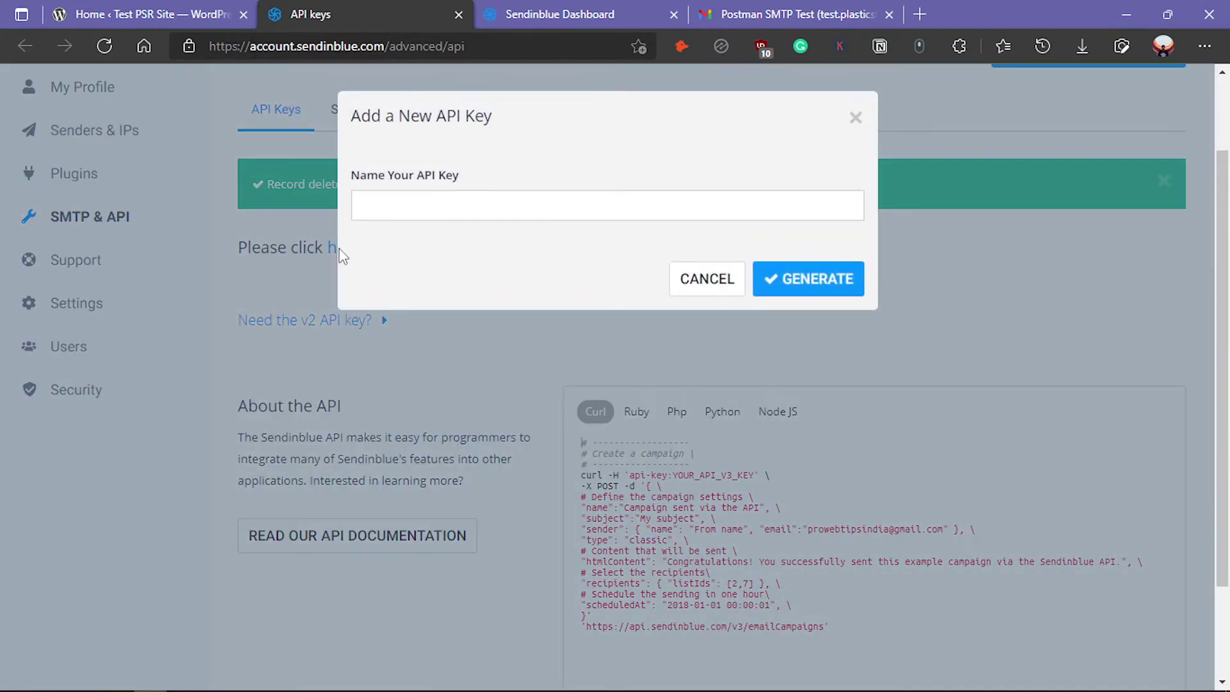
click(459, 213)
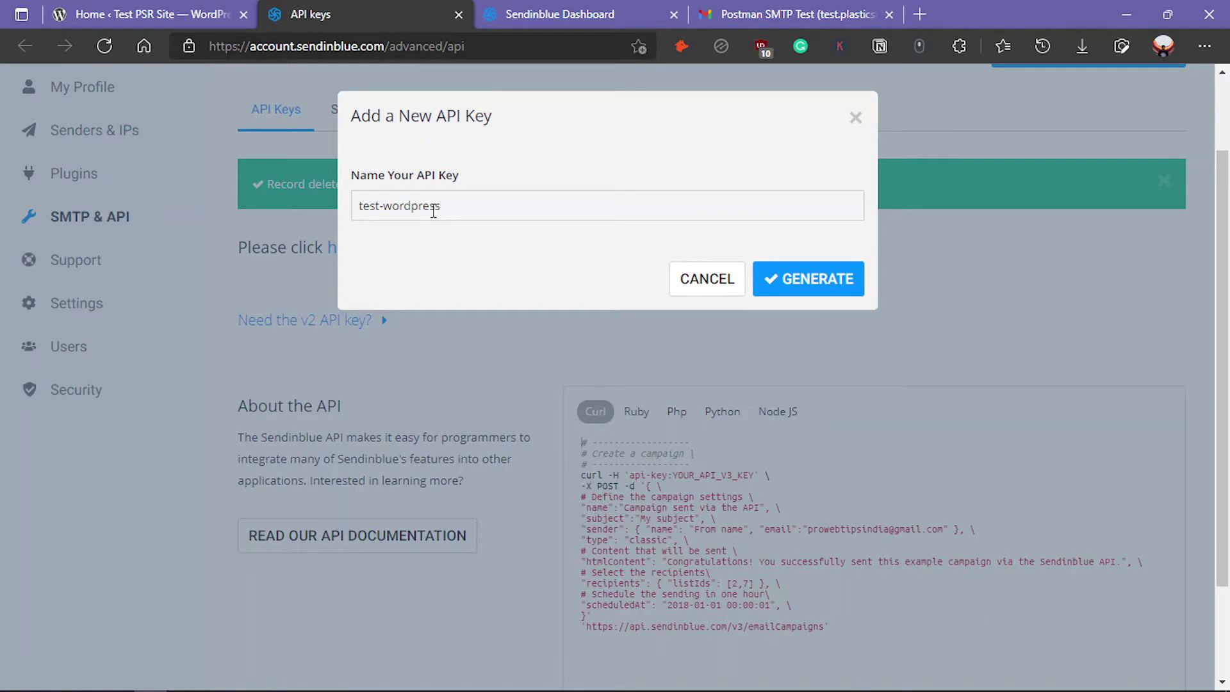
click(803, 279)
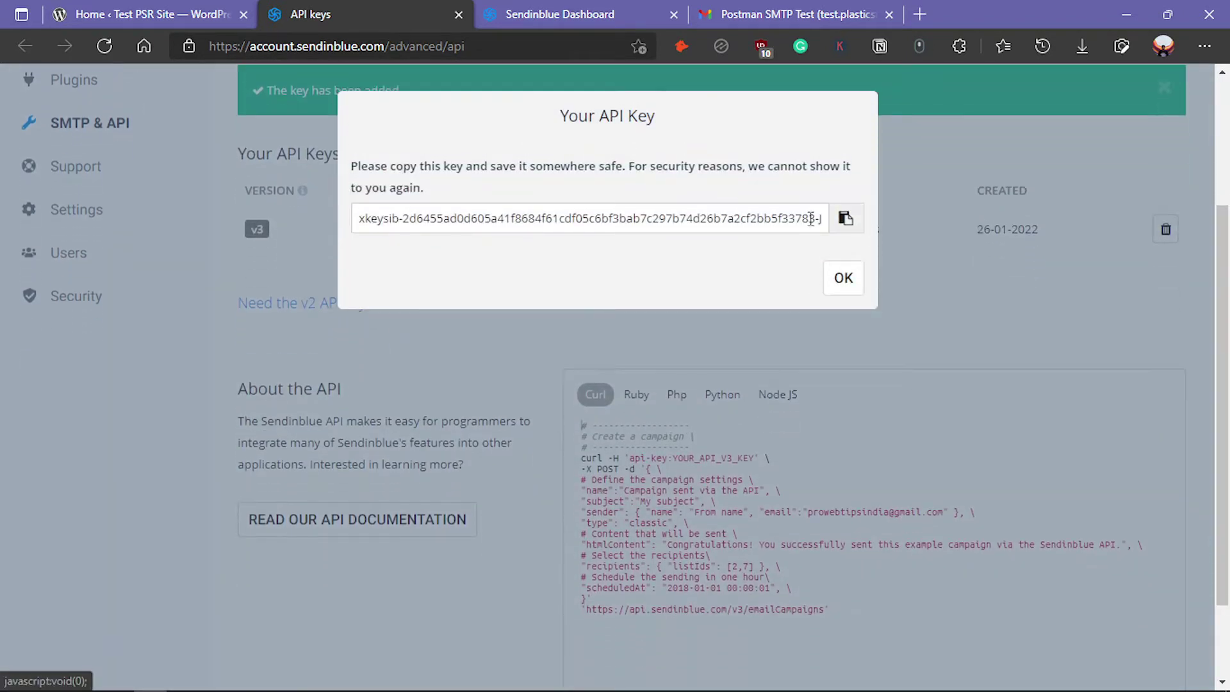
click(843, 220)
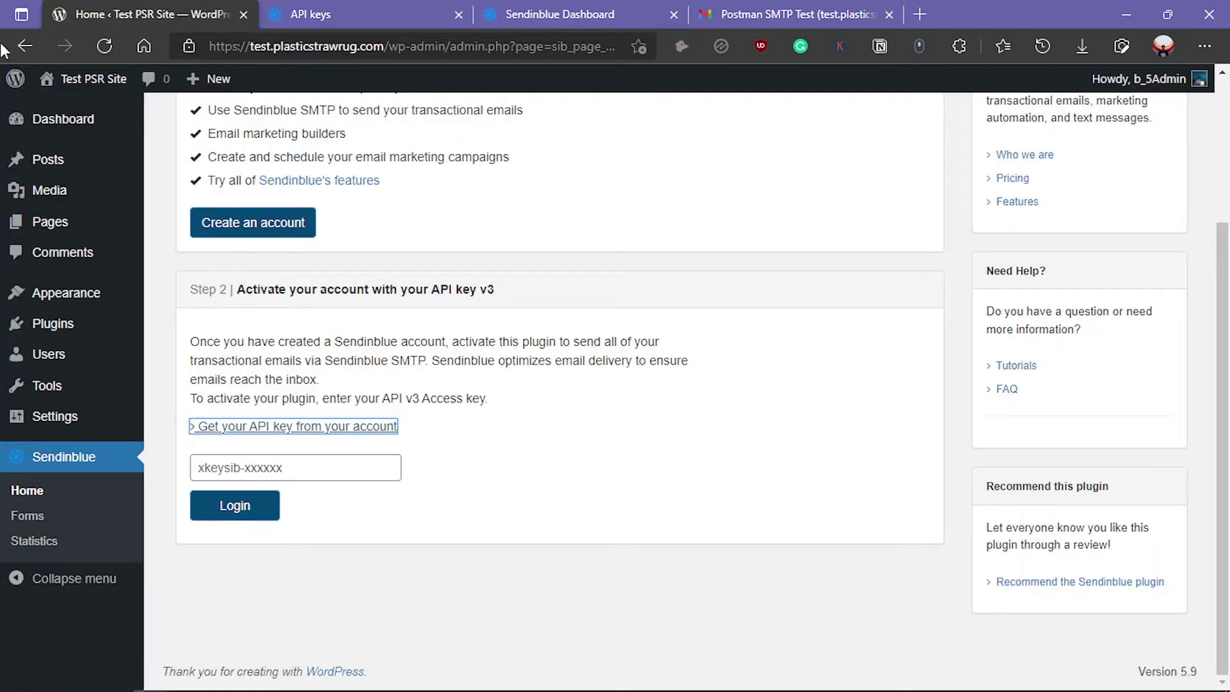
Paste the copied v3 API key into the plugin's Step 2 field and log in.
click(223, 467)
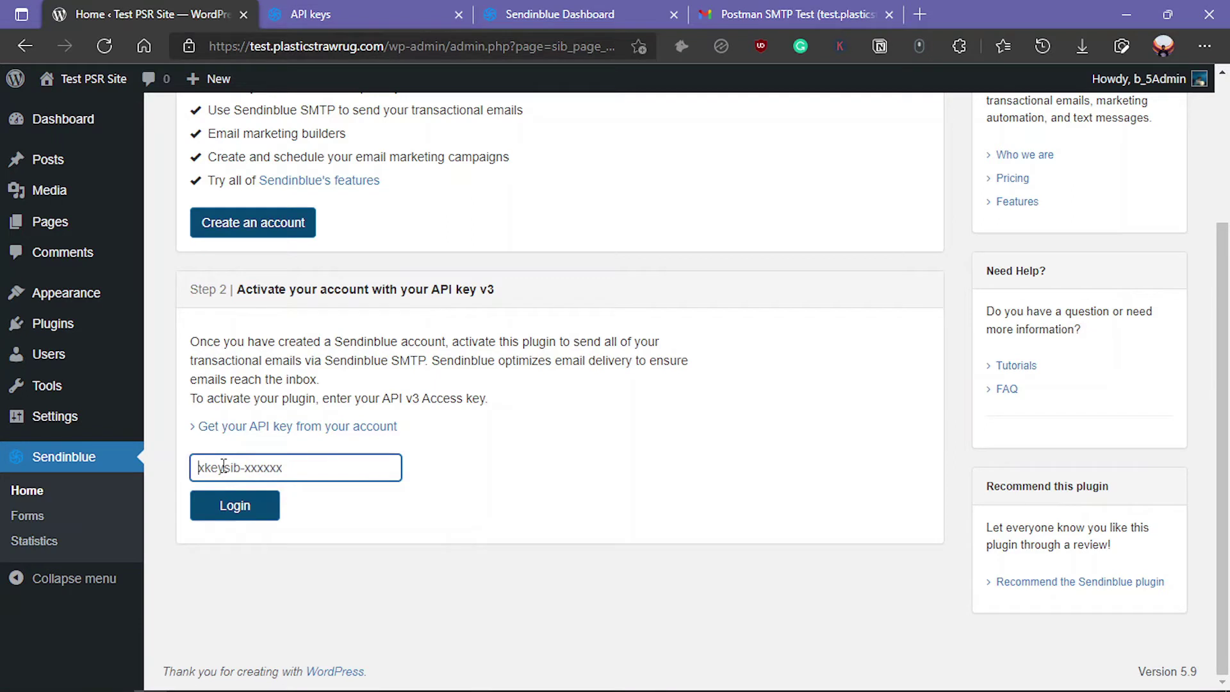
key(ctrl+v)
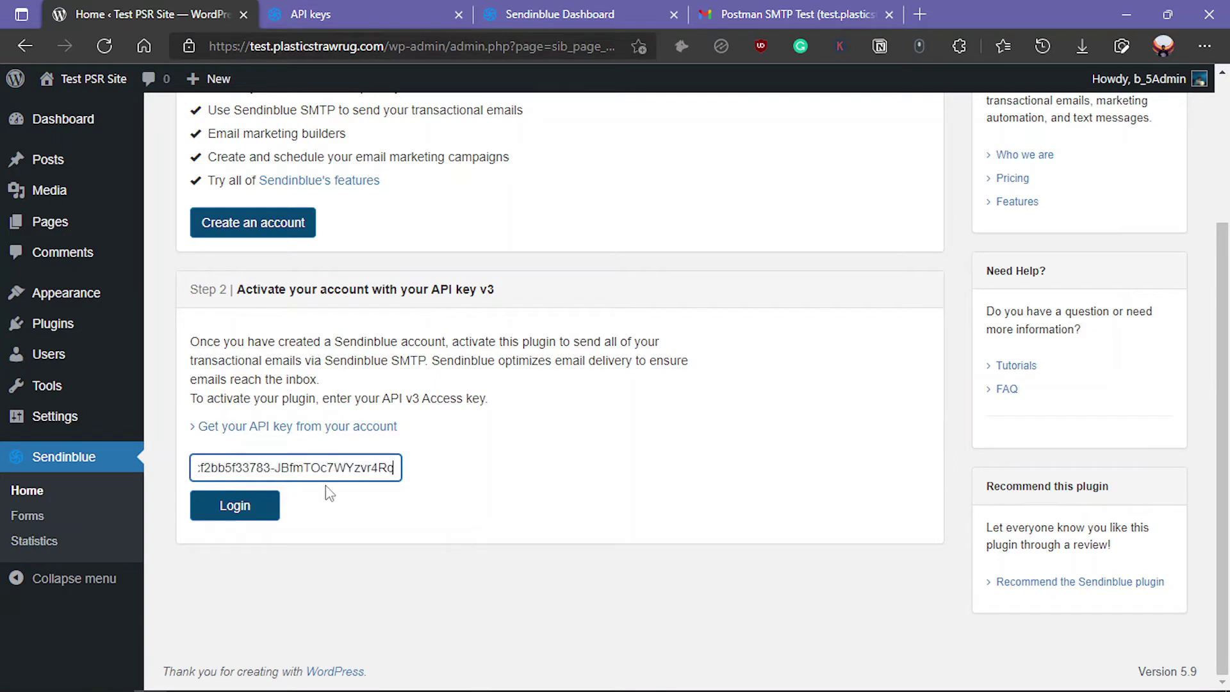
click(229, 503)
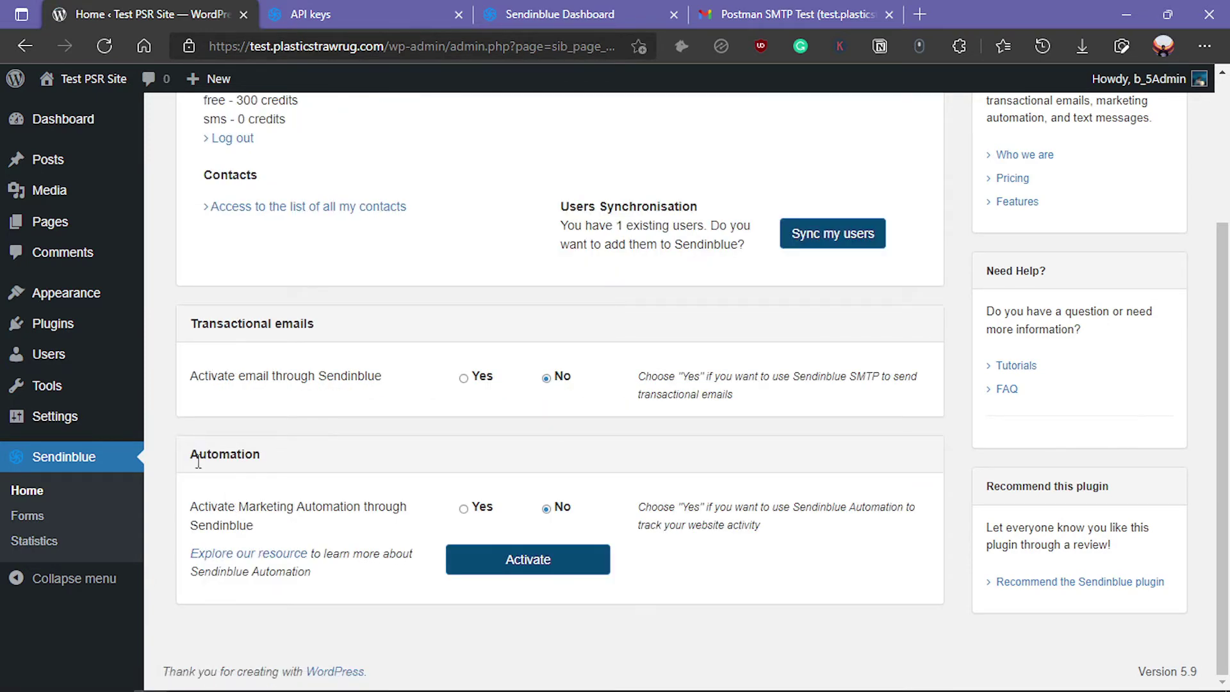
scroll(199, 462, up, 3)
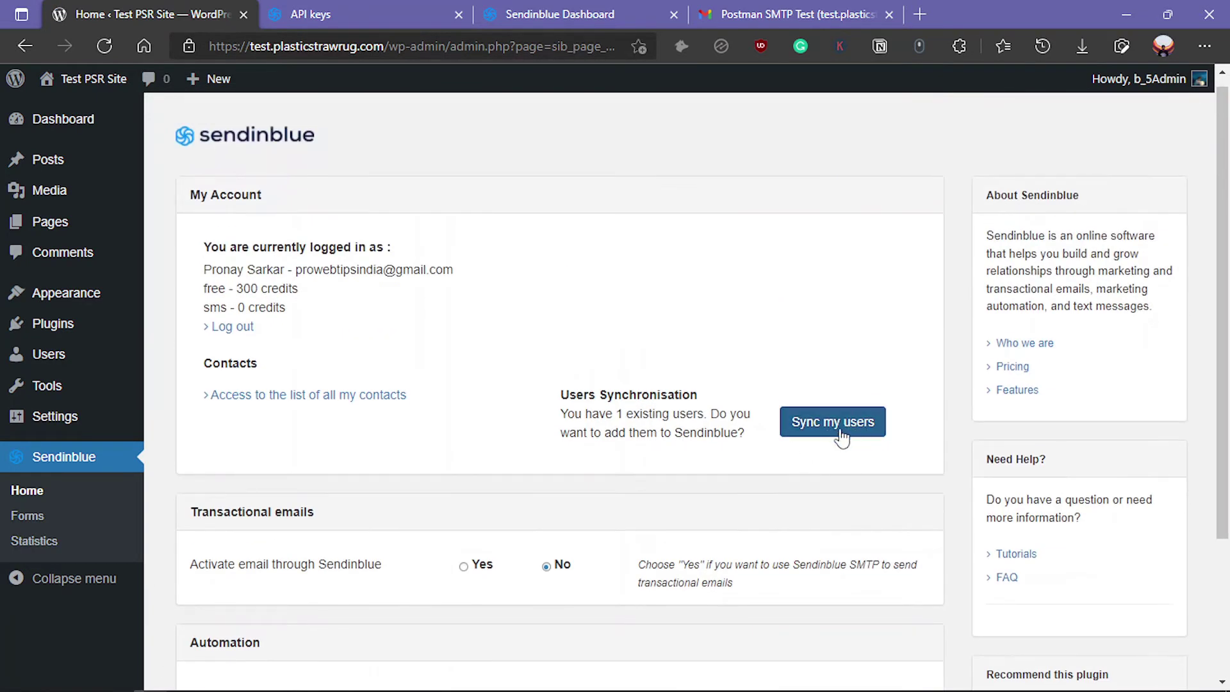
Check the API keys and dashboard tabs, then return to the plugin showing 300 free credits.
click(393, 9)
click(562, 9)
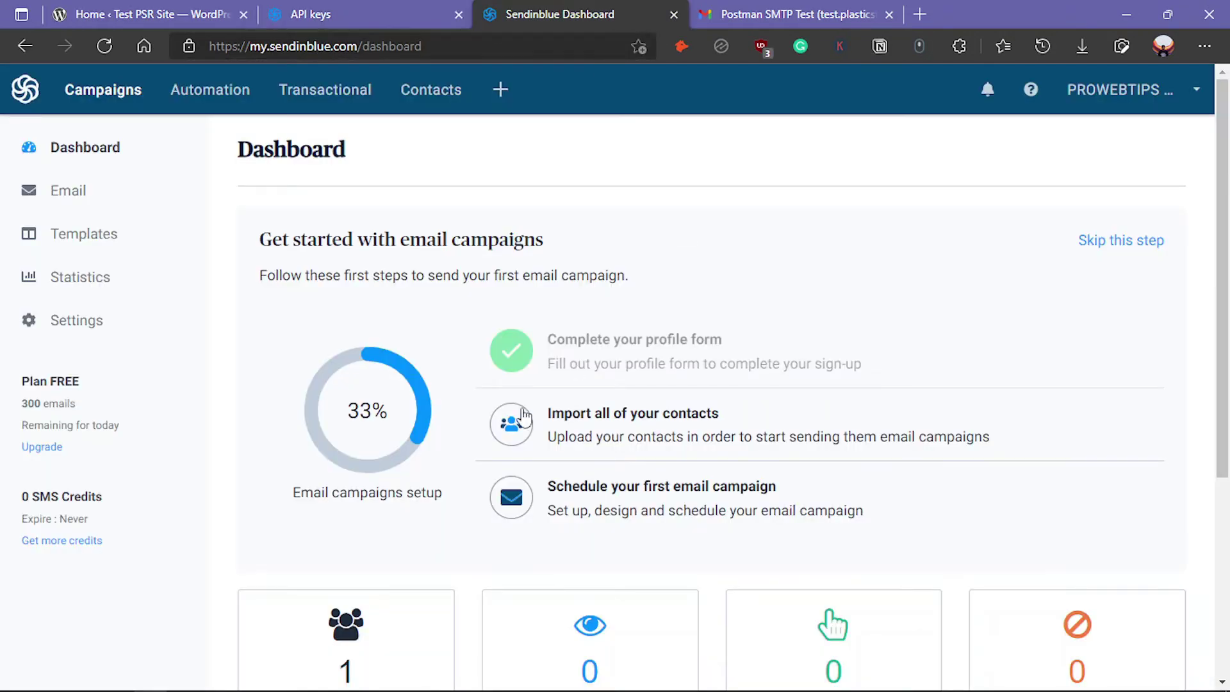
click(320, 18)
click(141, 15)
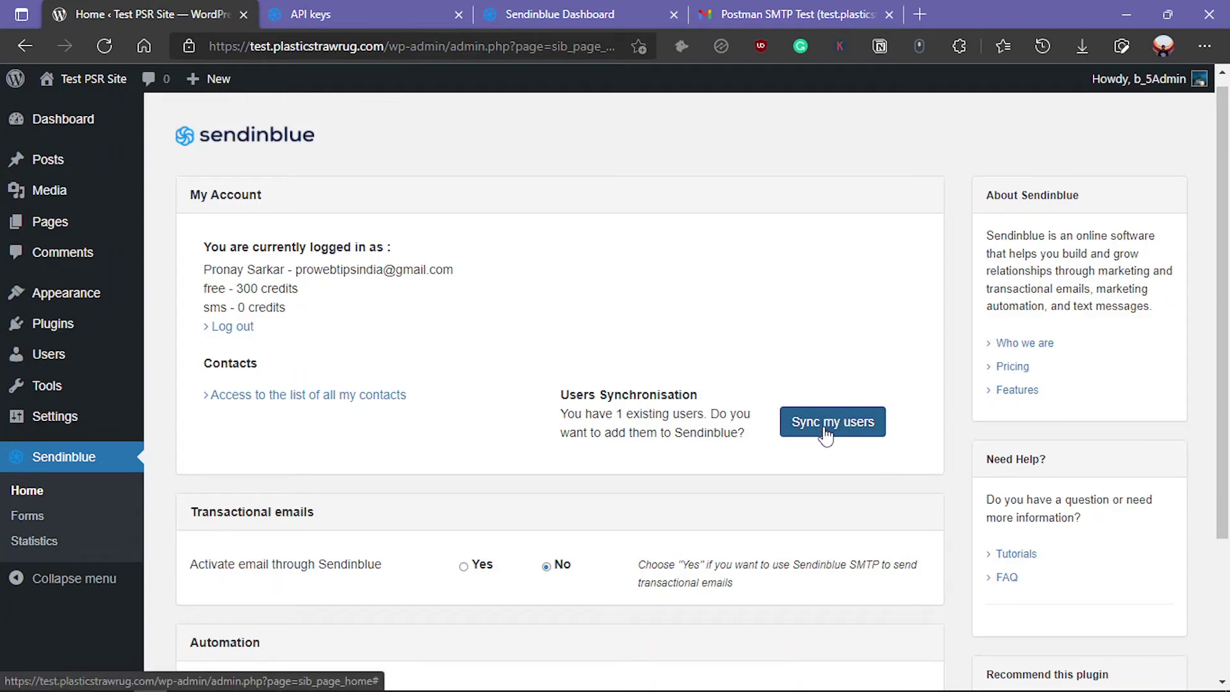
scroll(602, 509, down, 3)
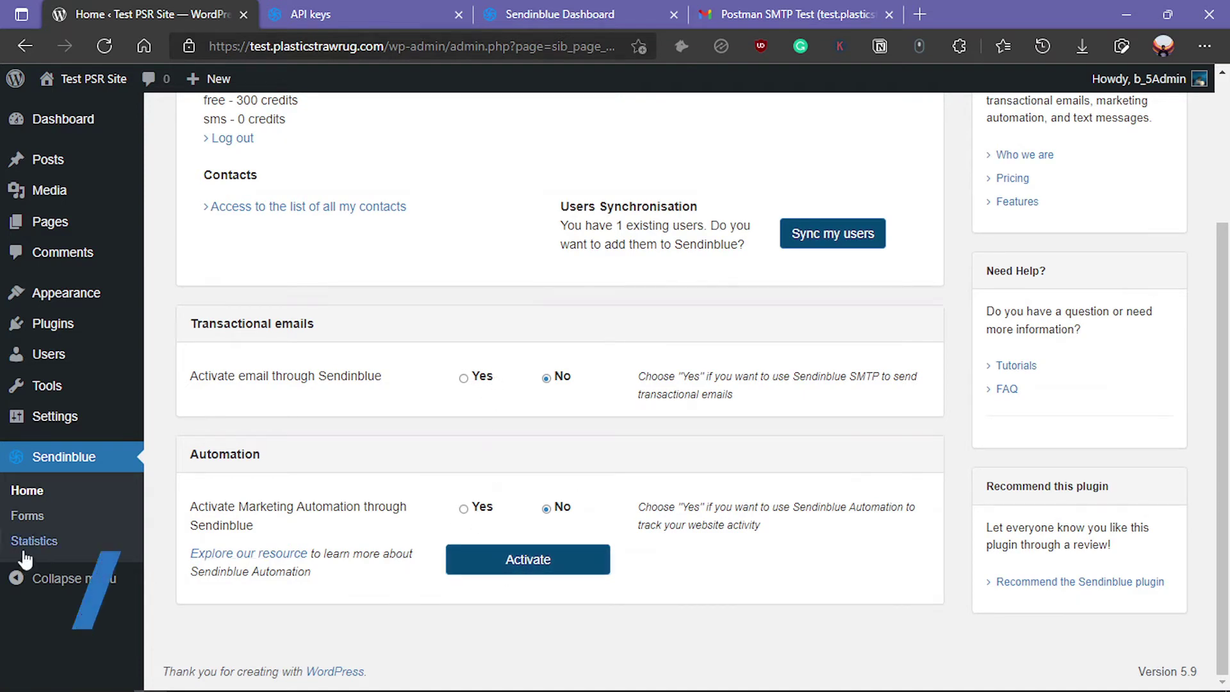
In Sendinblue > Forms, select the Default Form's [sibwp_form id=1] shortcode and review its editor.
click(36, 520)
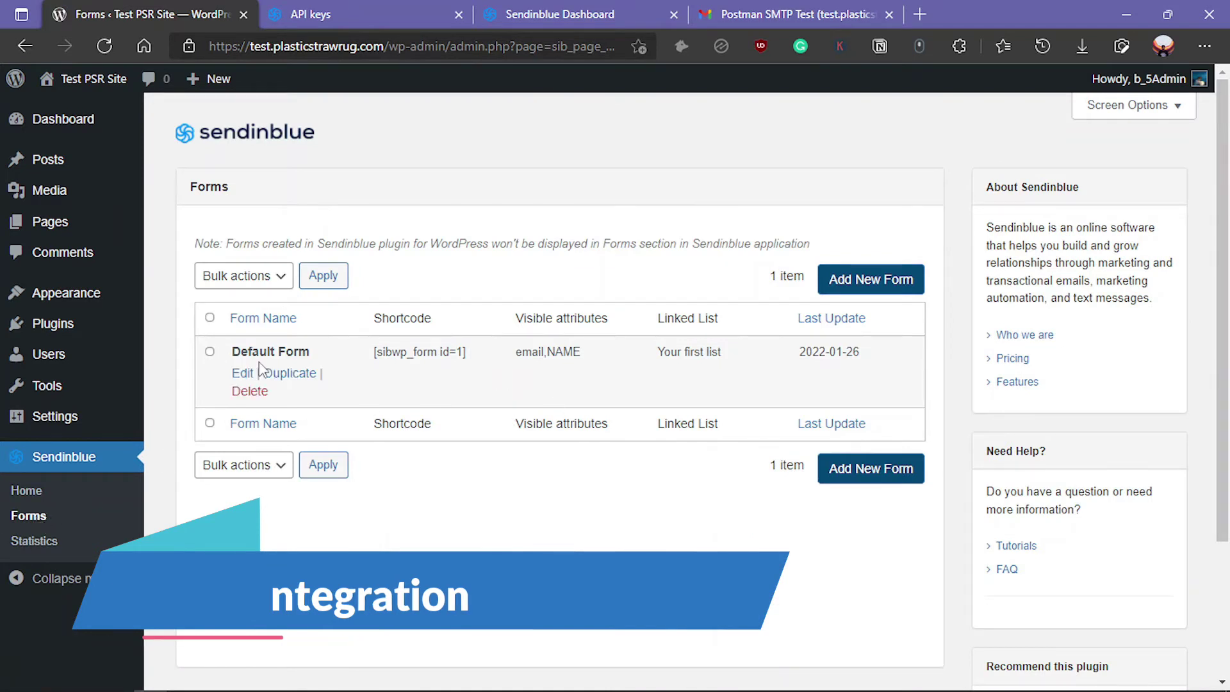
drag(373, 353, 458, 368)
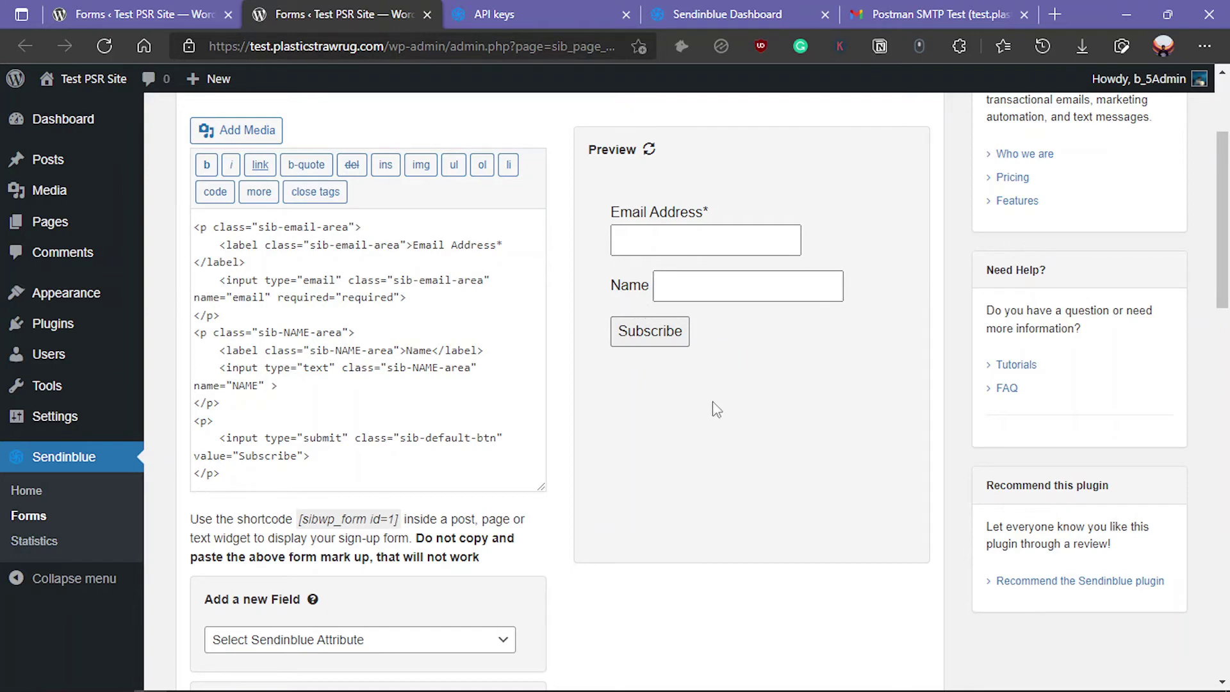
scroll(426, 489, down, 5)
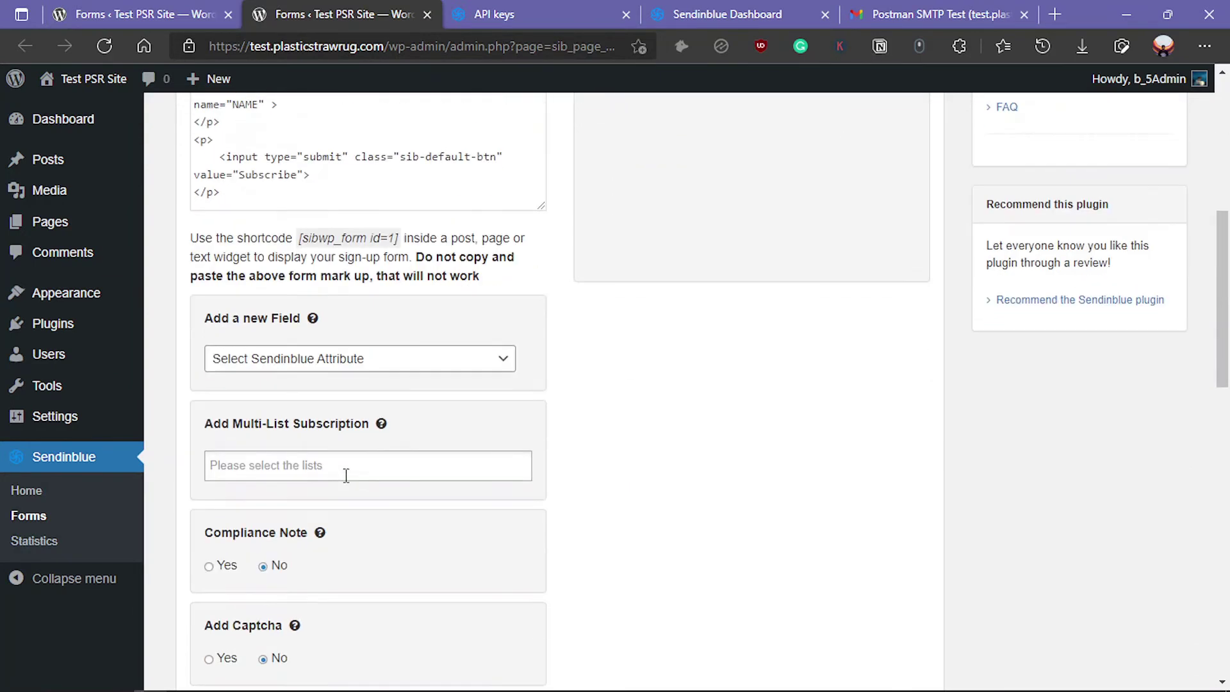
scroll(346, 472, up, 7)
scroll(372, 359, down, 9)
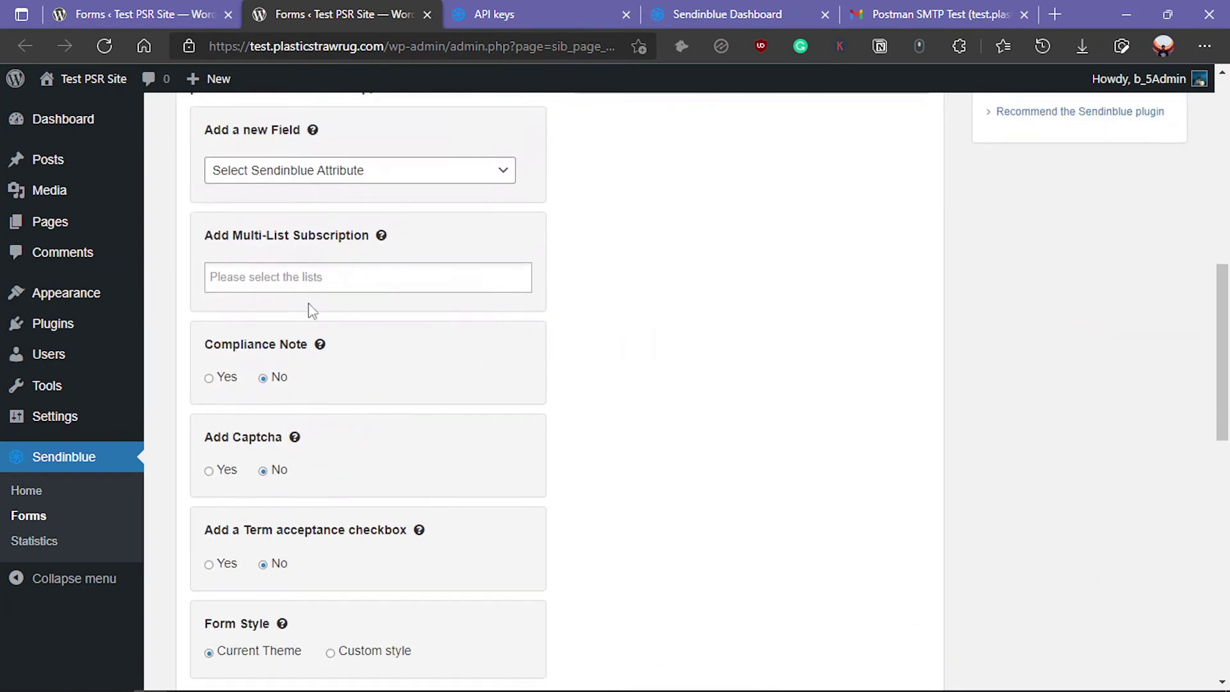
scroll(312, 311, down, 4)
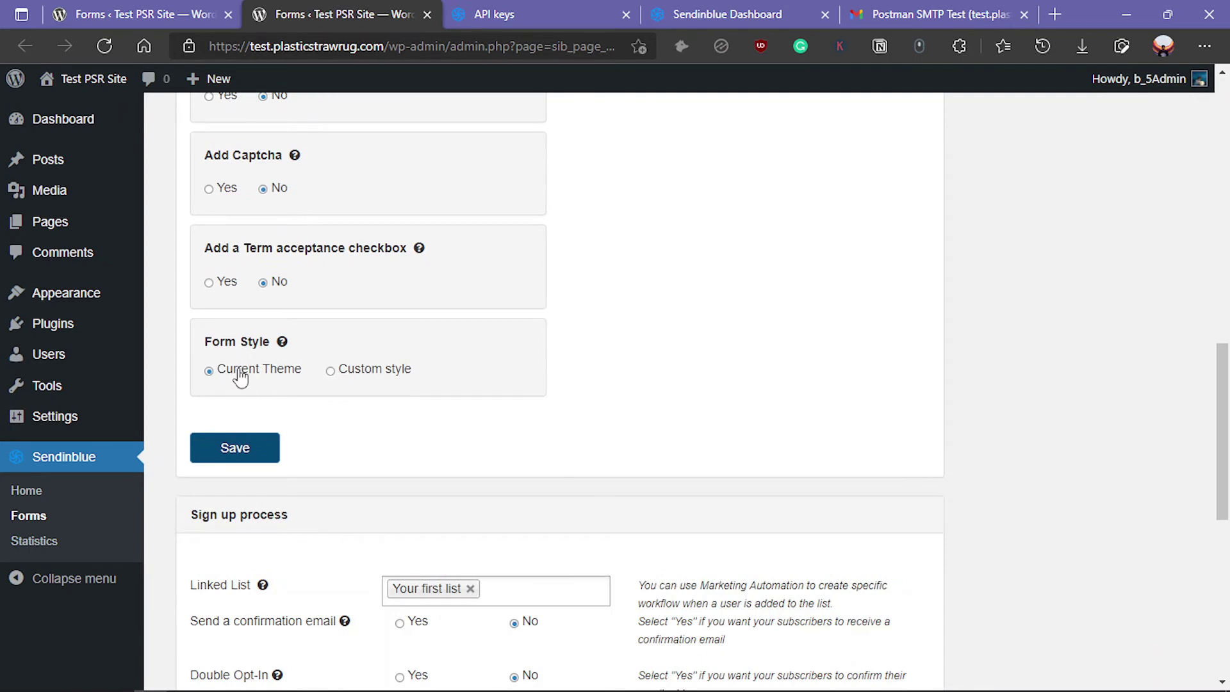
scroll(278, 420, up, 7)
scroll(278, 420, up, 4)
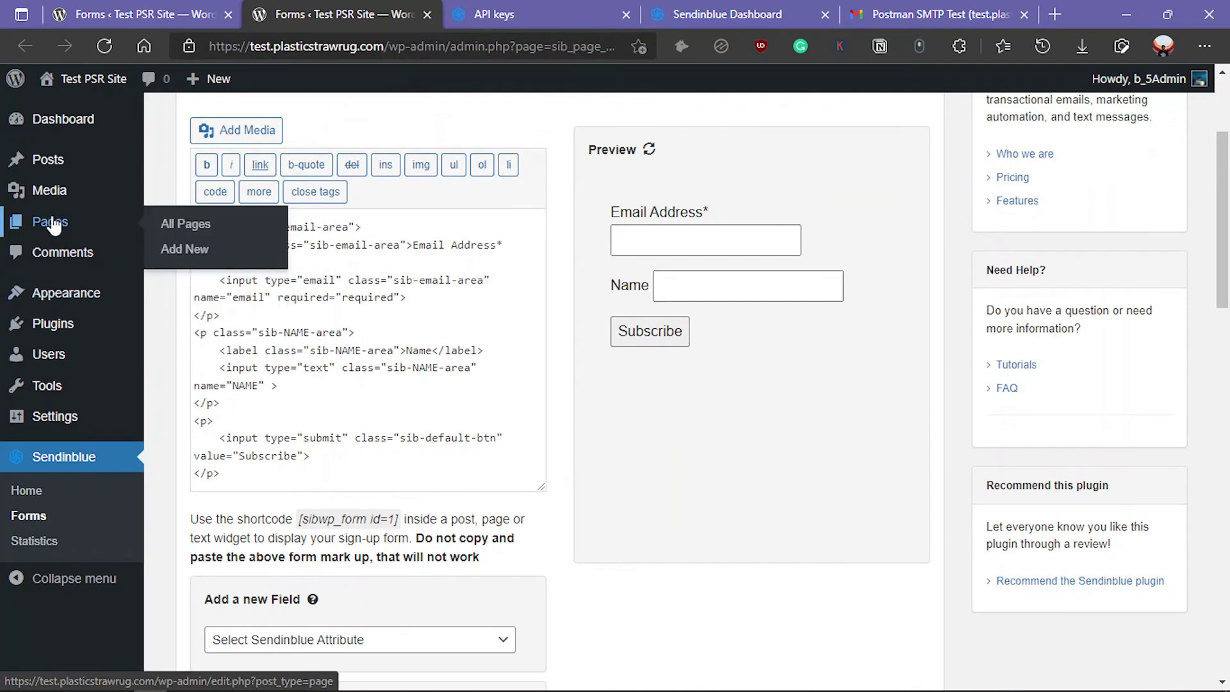
Create a new page titled 'Contact Us' with a Shortcode block containing [sibwp_form id=1].
click(51, 224)
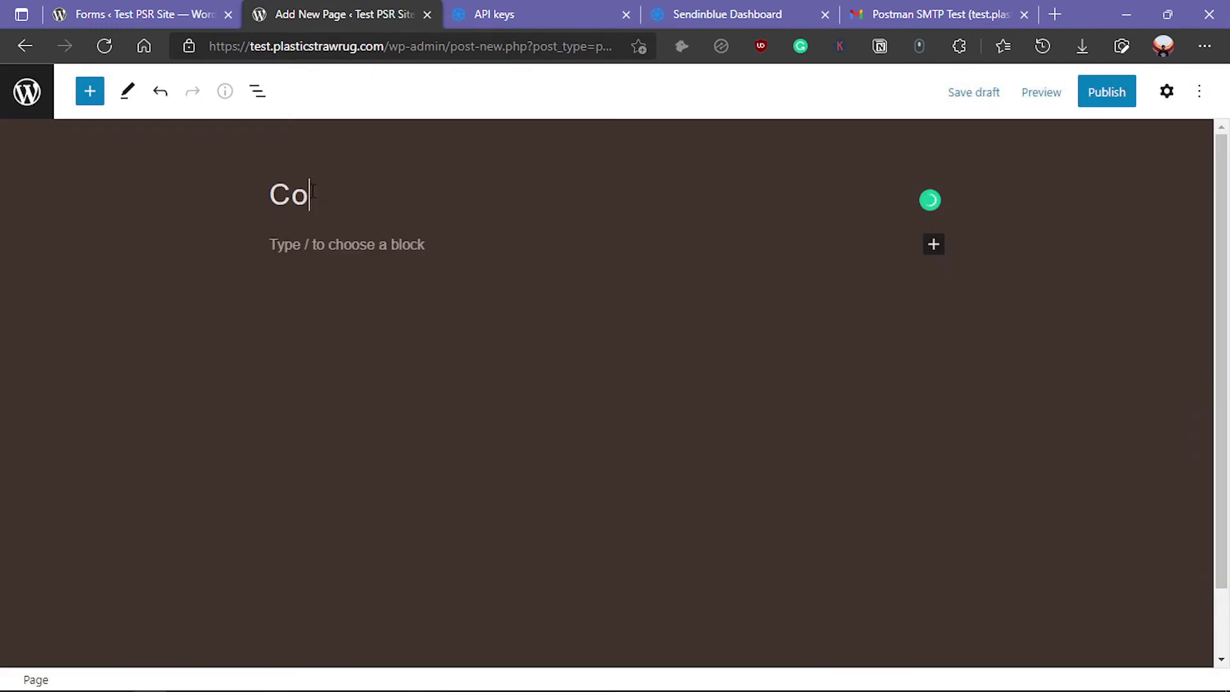
text(tact tact )
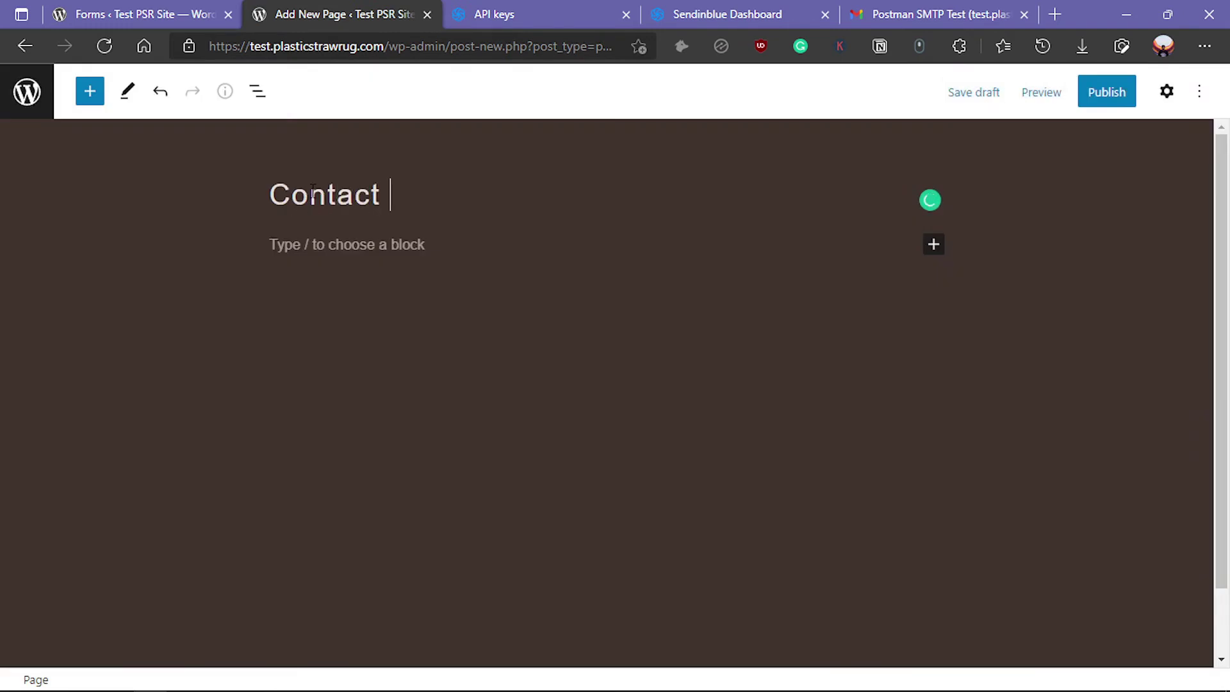
text(Us)
click(430, 237)
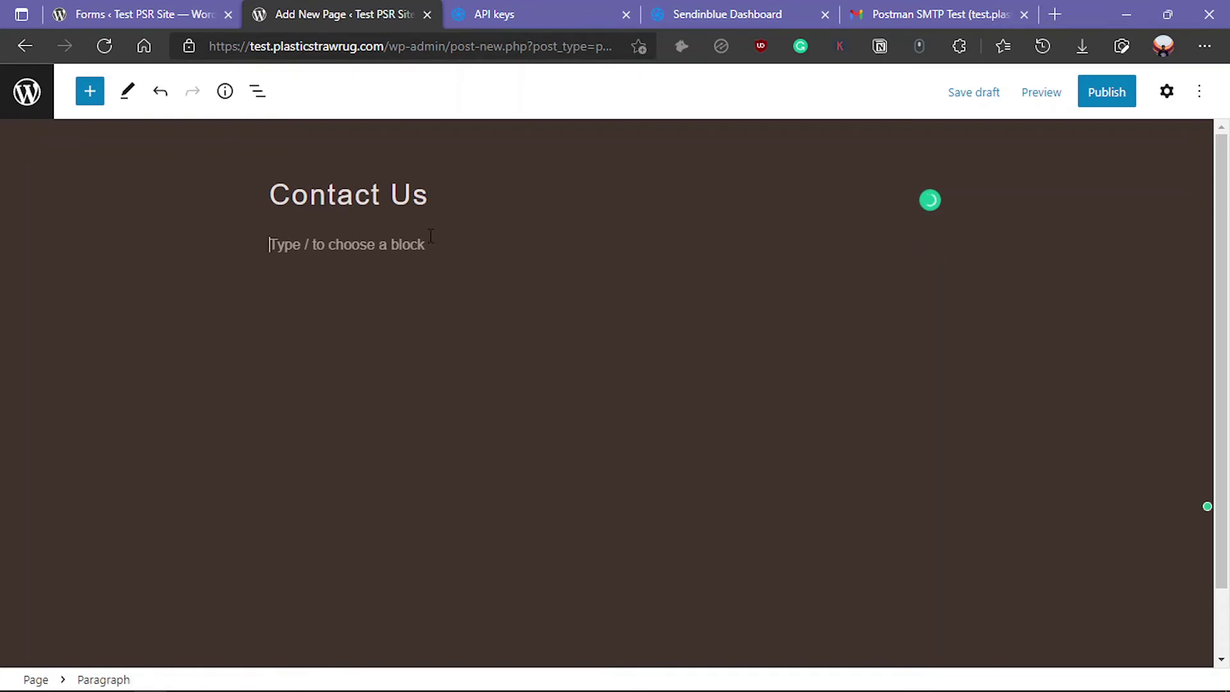
text(/sor)
key(BackSpace)
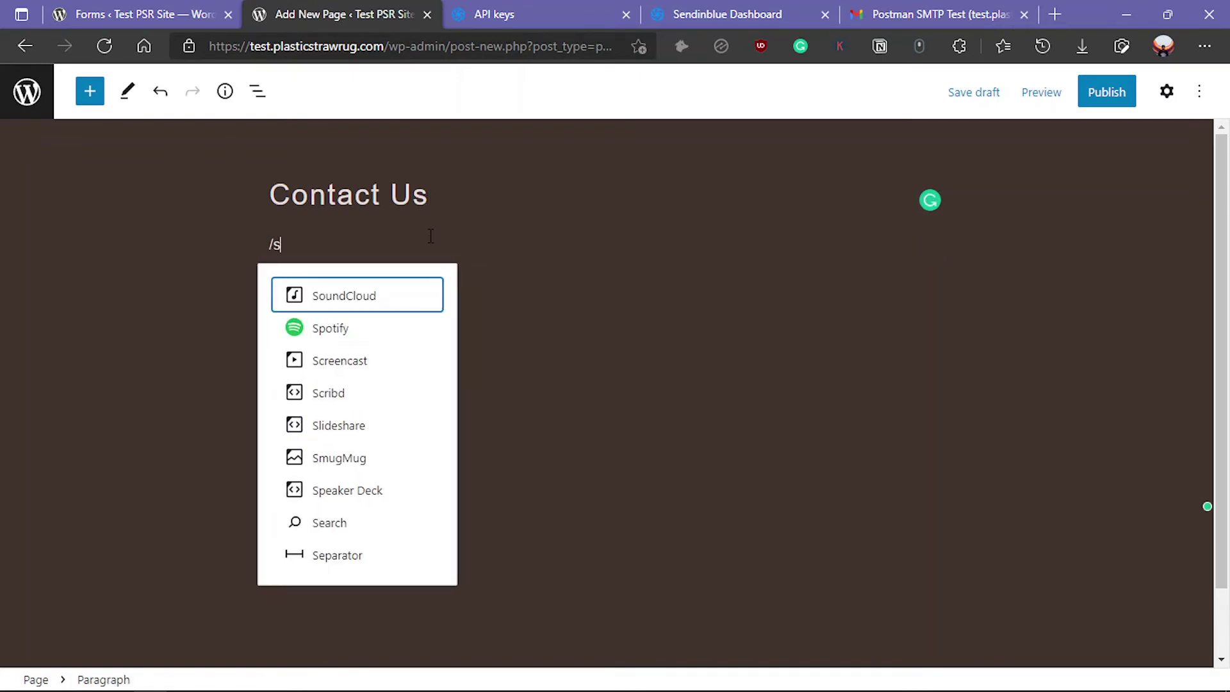
text(hor)
key(Return)
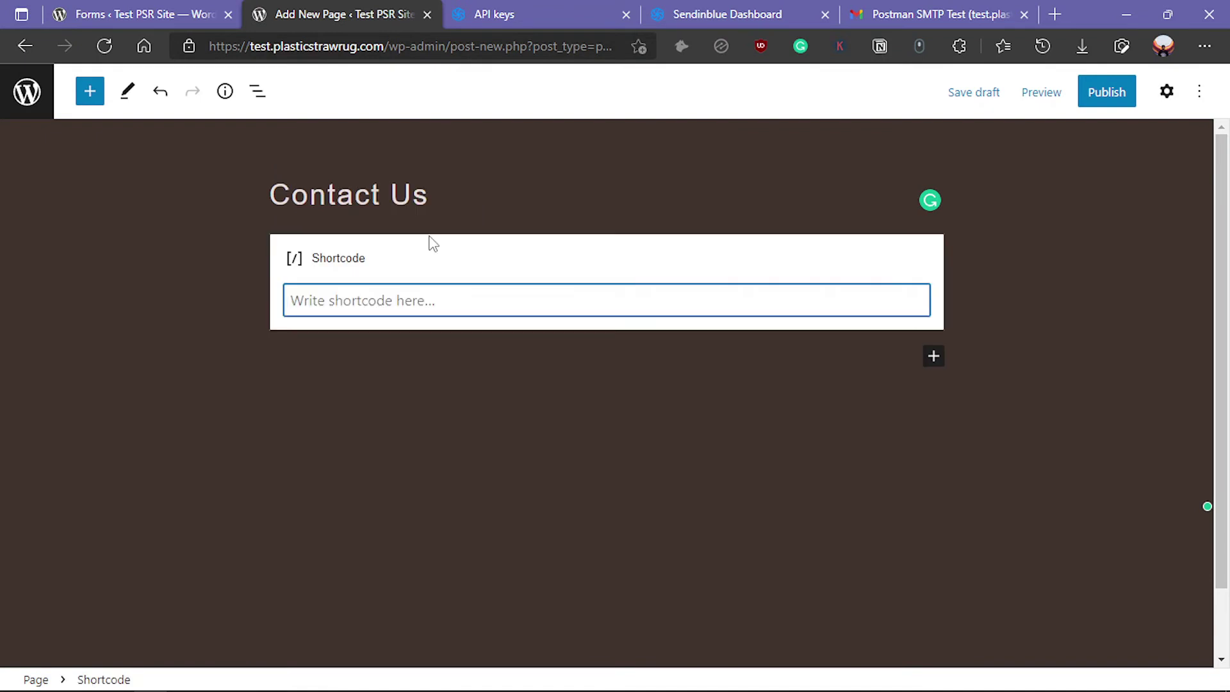
text([sibwp_form id=1])
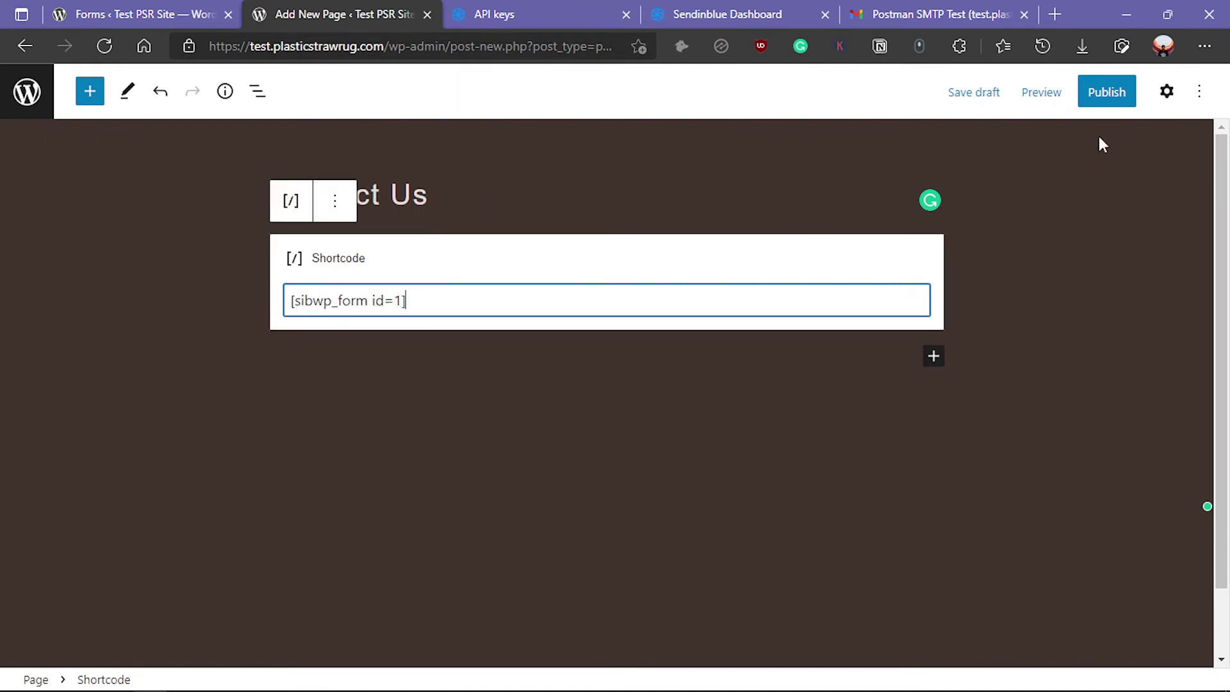
Publish the Contact Us page and view the live sign-up form.
click(1097, 96)
click(1074, 96)
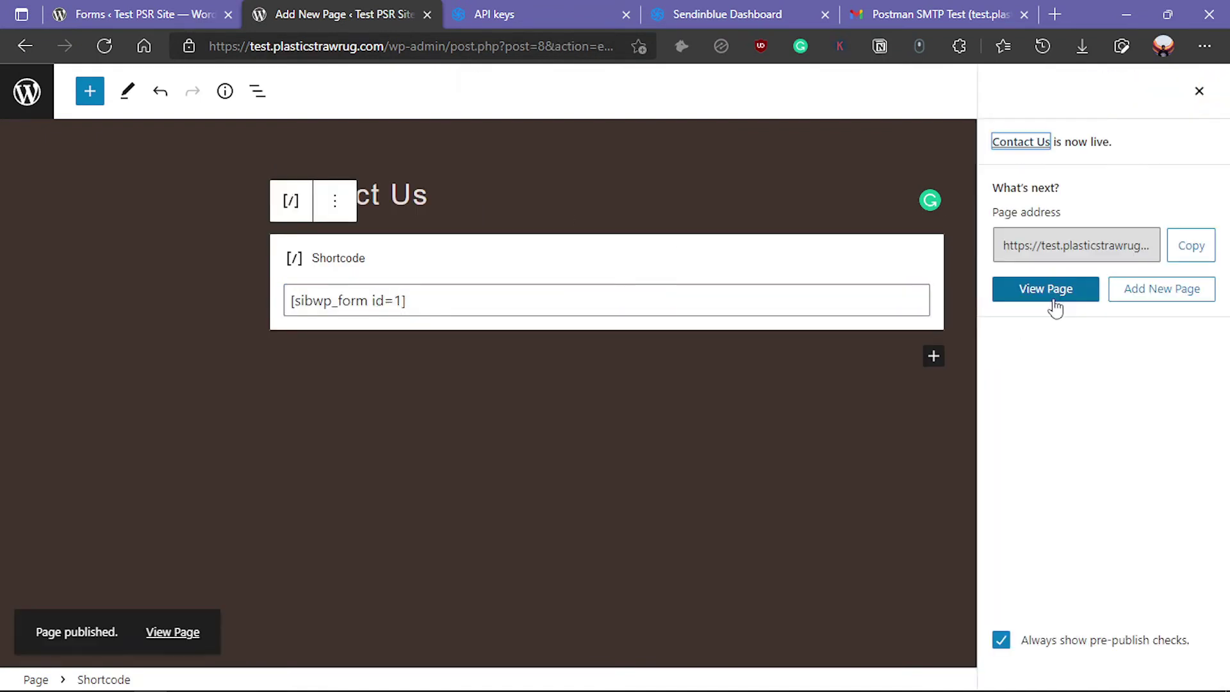
click(1056, 294)
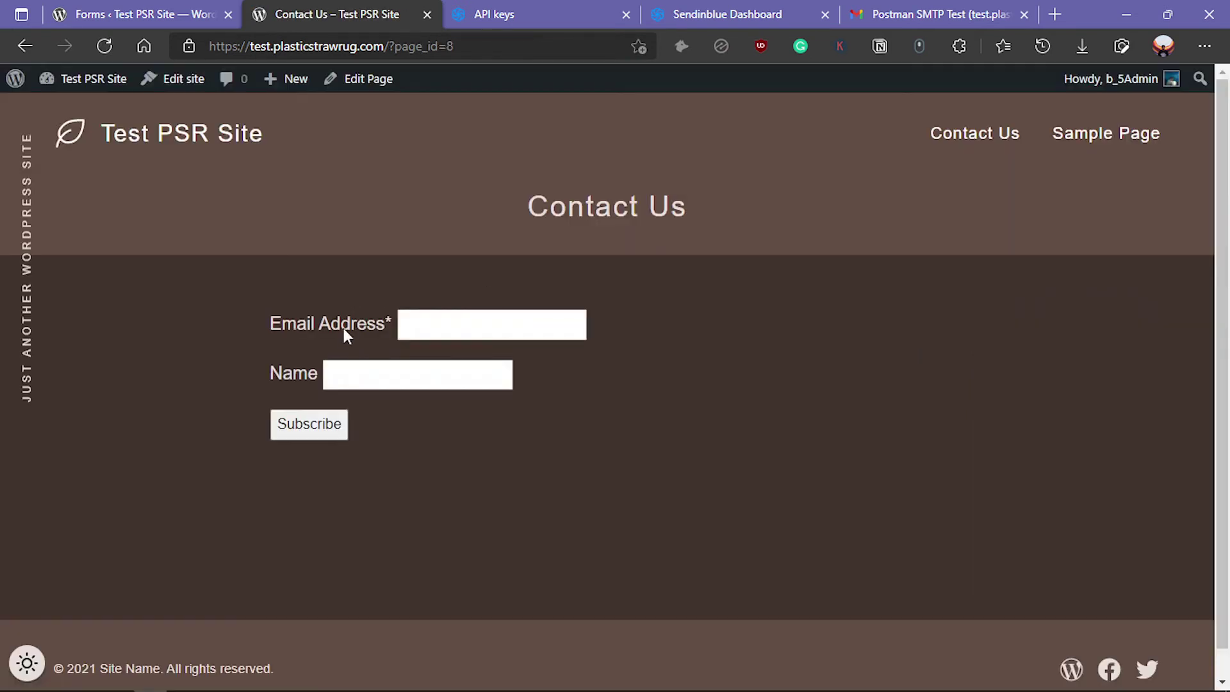
click(412, 376)
scroll(448, 340, down, 1)
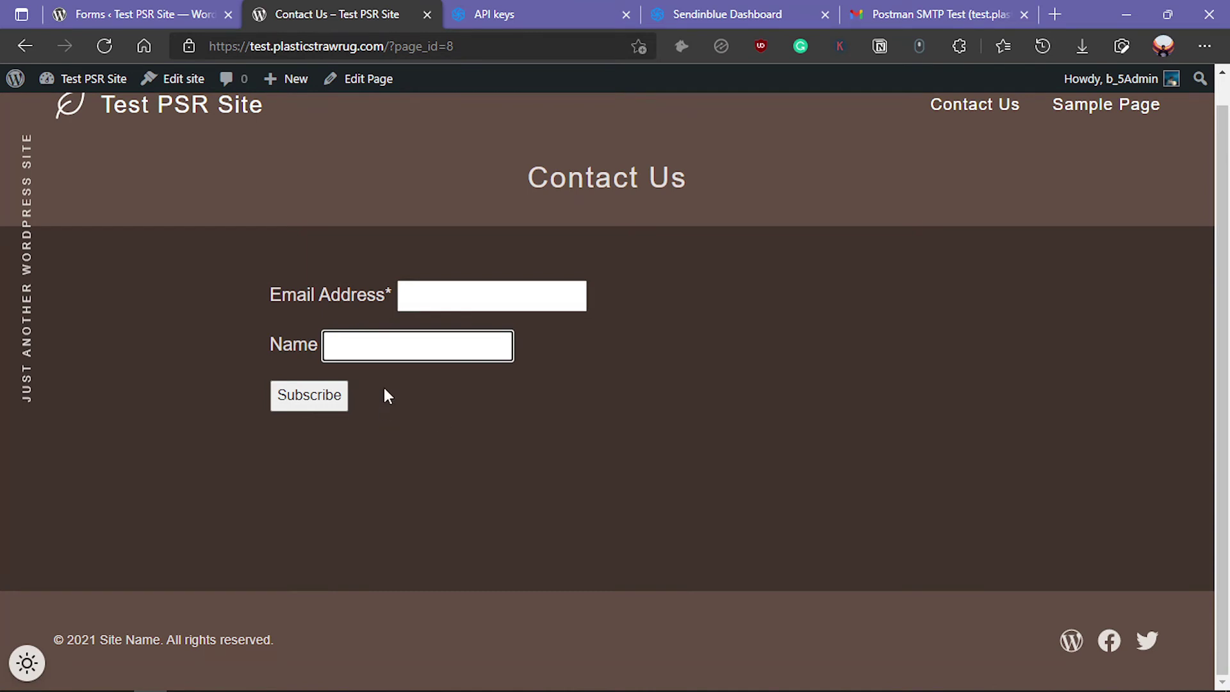
scroll(368, 359, up, 1)
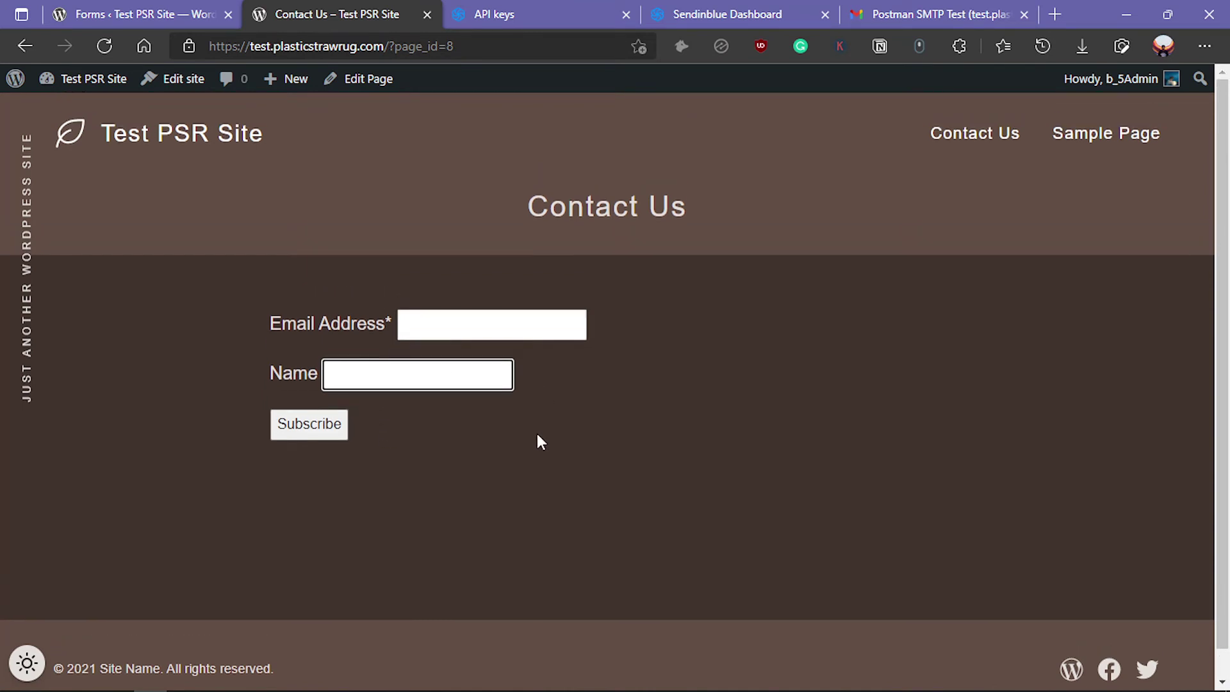
Set the Default Form's style to Custom style, save, and reload the Contact Us page.
click(127, 7)
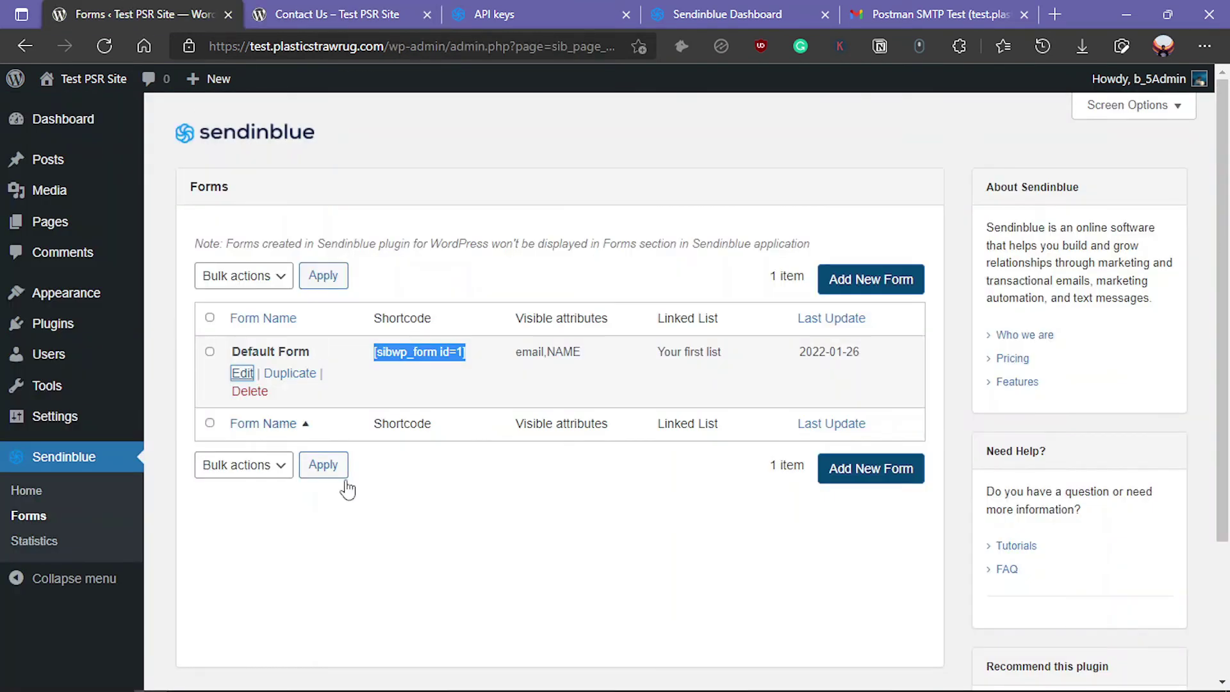
click(242, 375)
scroll(417, 442, down, 2)
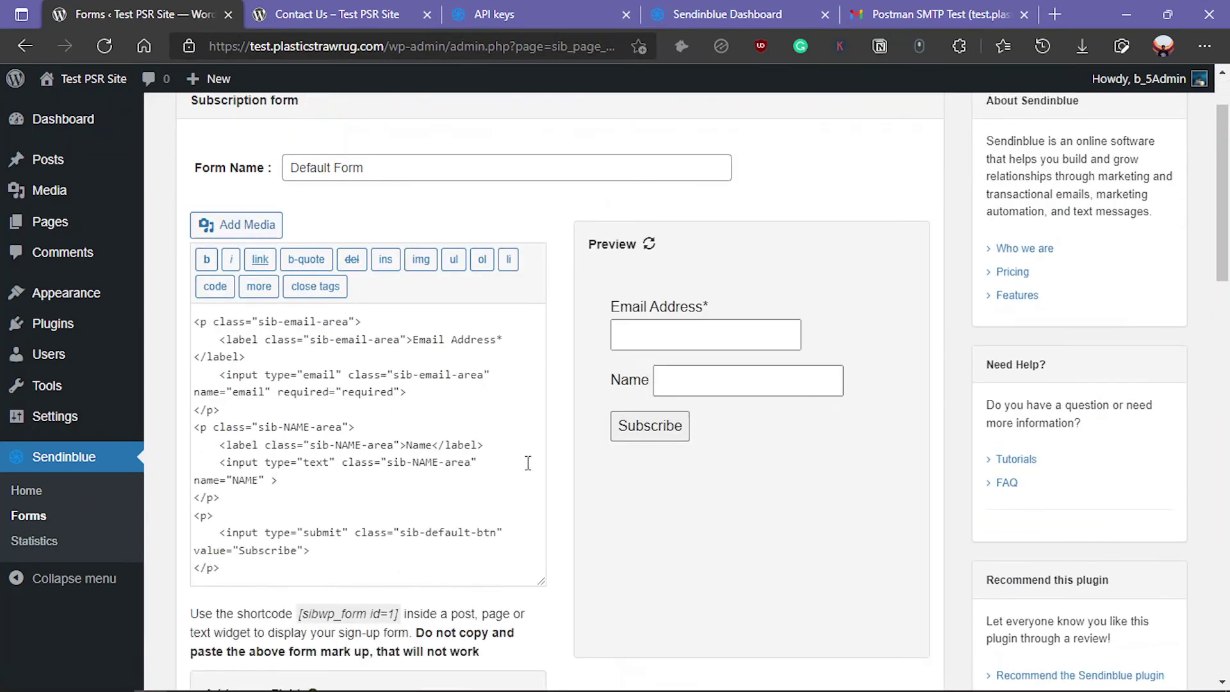
scroll(528, 463, down, 10)
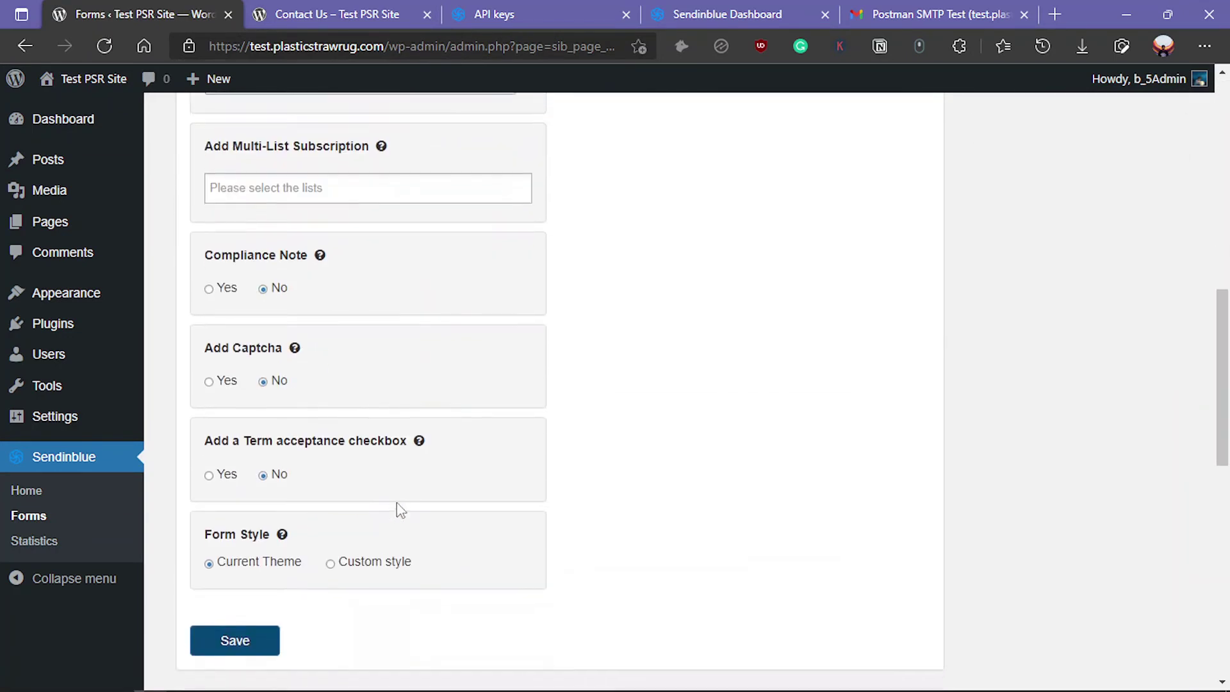
scroll(314, 487, down, 3)
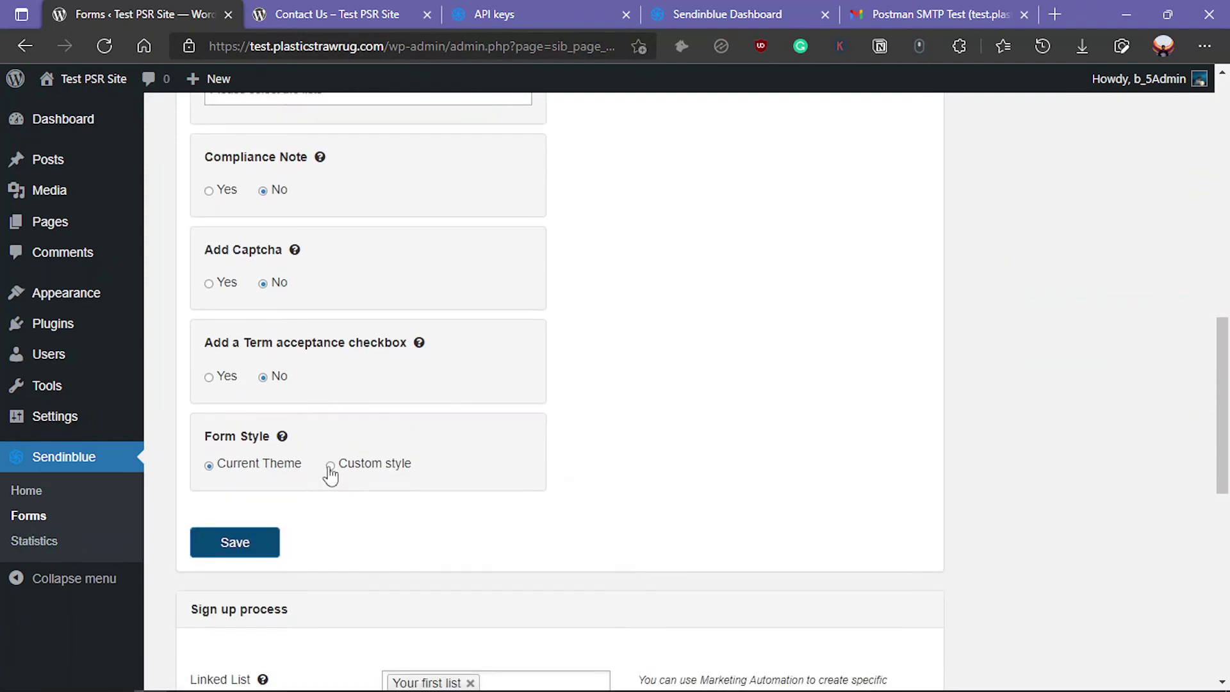
click(330, 466)
scroll(354, 521, down, 2)
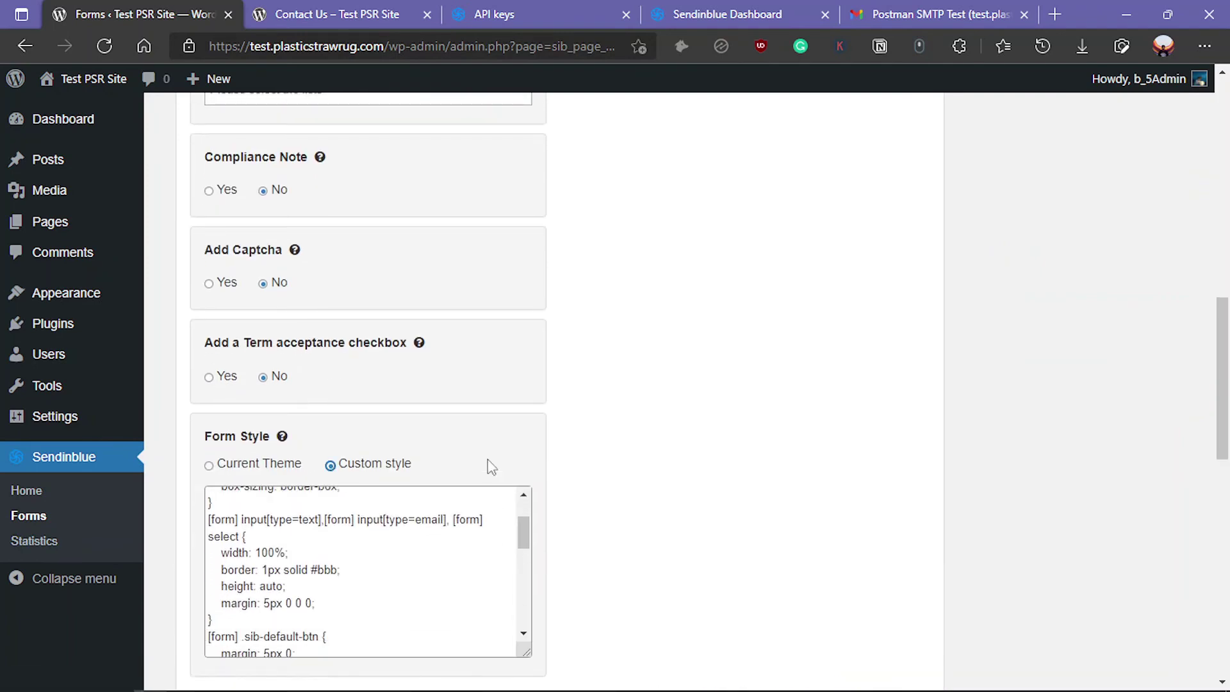
scroll(491, 467, down, 5)
click(233, 352)
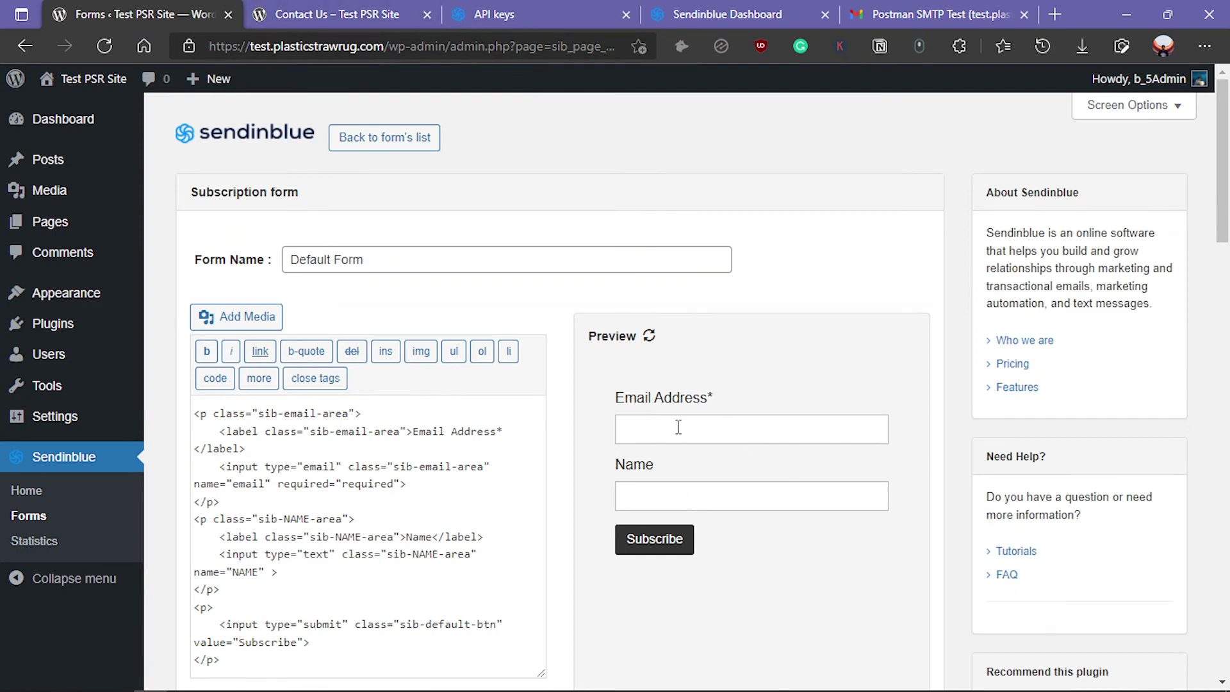
click(375, 9)
click(106, 49)
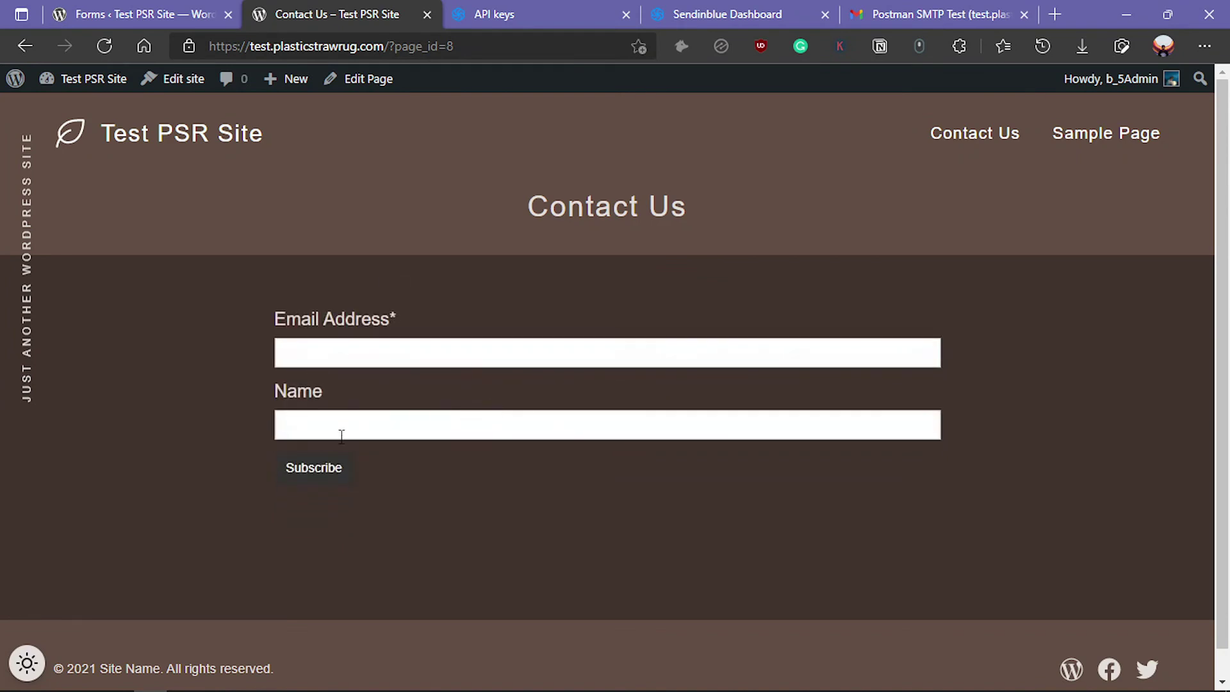
Try the restyled form's Name and Email Address fields on the live page.
click(672, 416)
click(478, 356)
click(205, 410)
scroll(405, 490, down, 1)
Go to the Sendinblue plugin's Home page and review the connected account overview.
key(ctrl+shift+Tab)
click(27, 492)
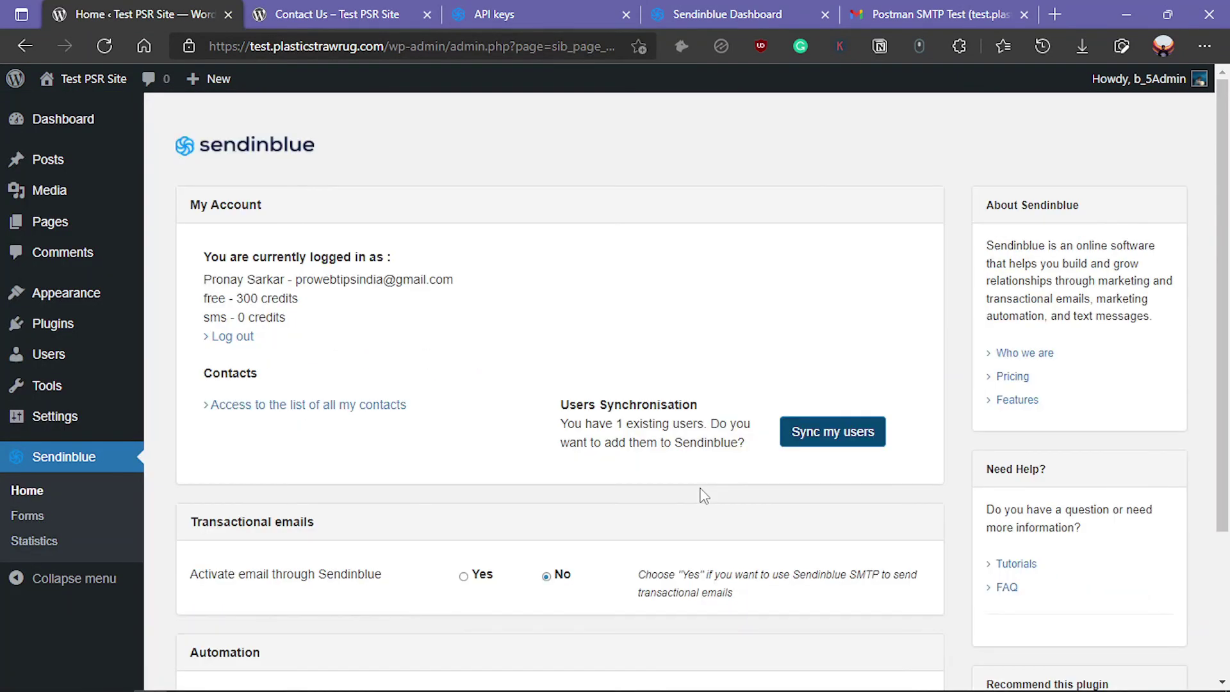
scroll(679, 492, down, 3)
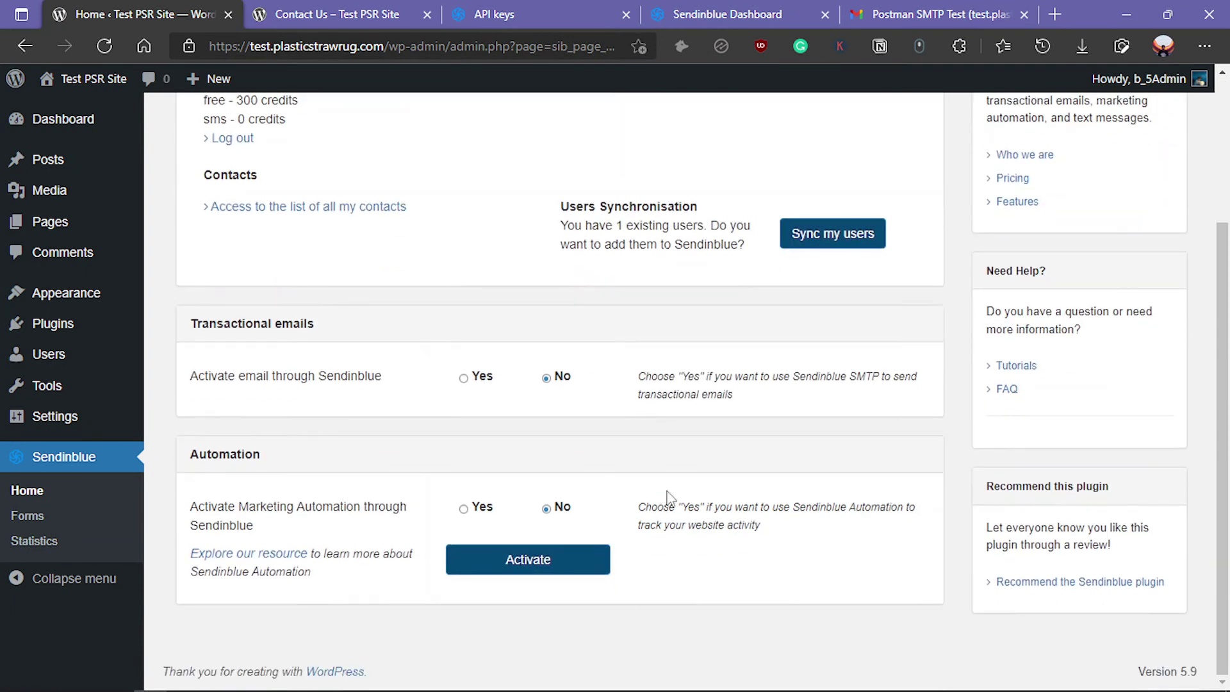
scroll(772, 534, up, 3)
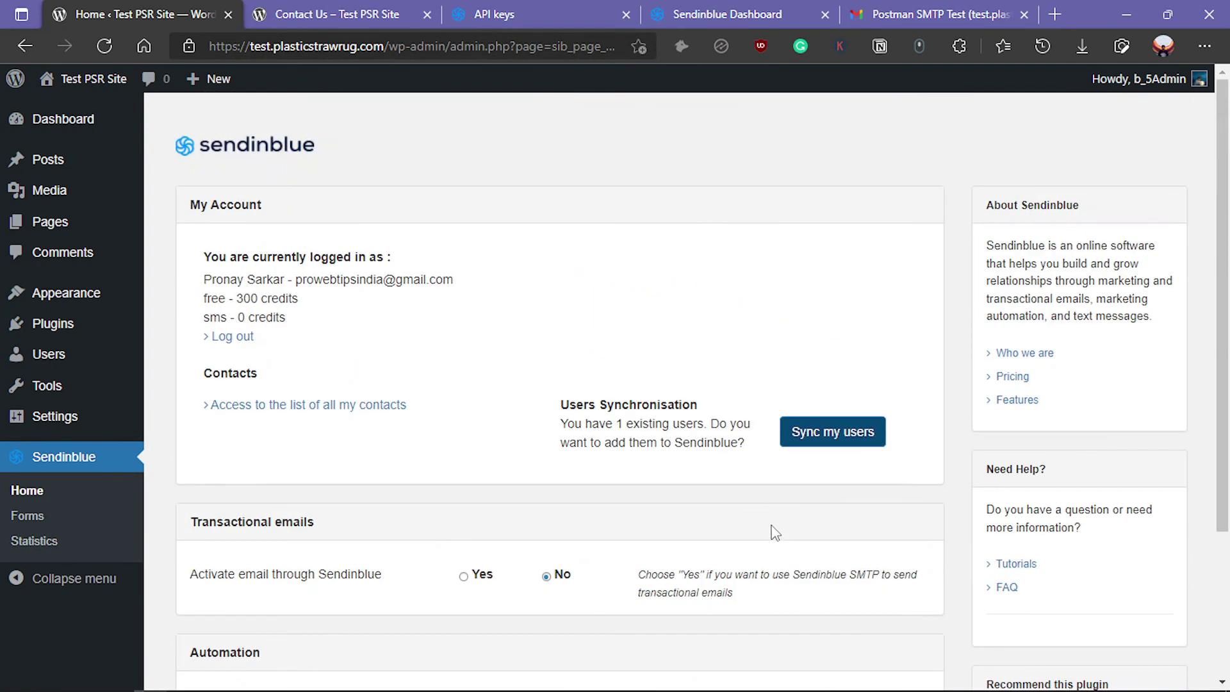